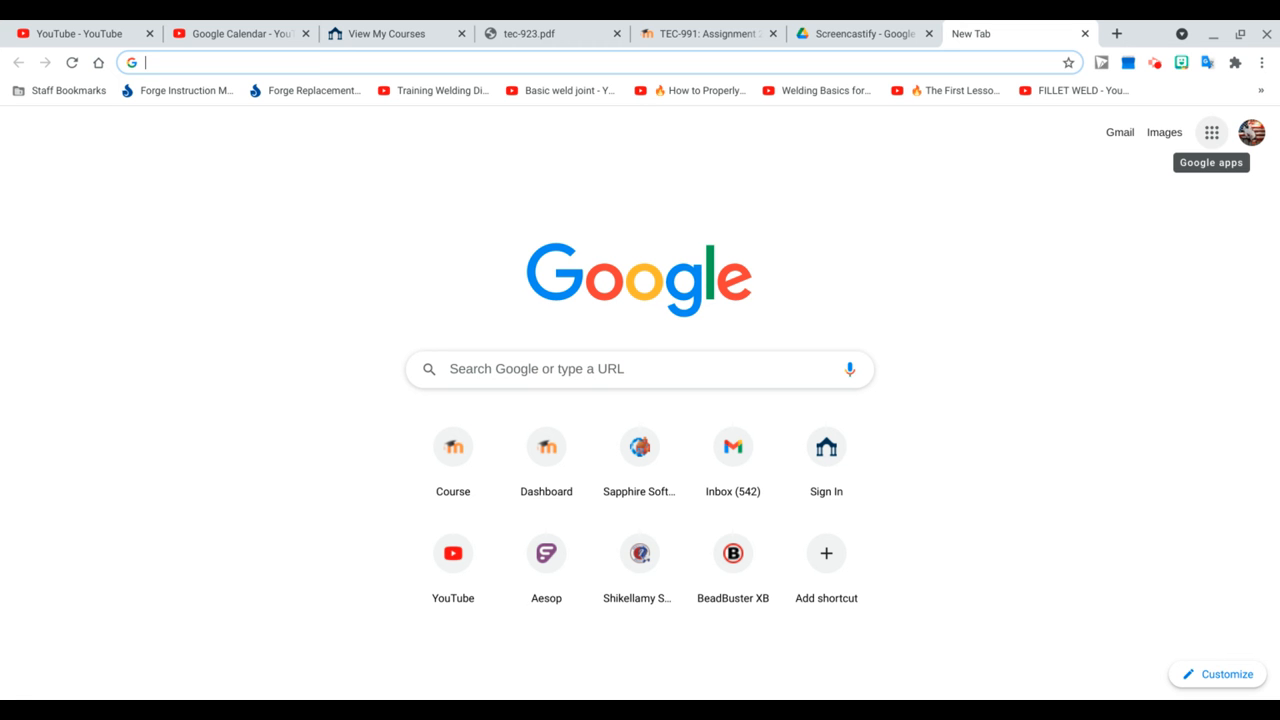
Open Google Calendar from the Google apps
{"action": "left_click", "coordinate": [1212, 134]}
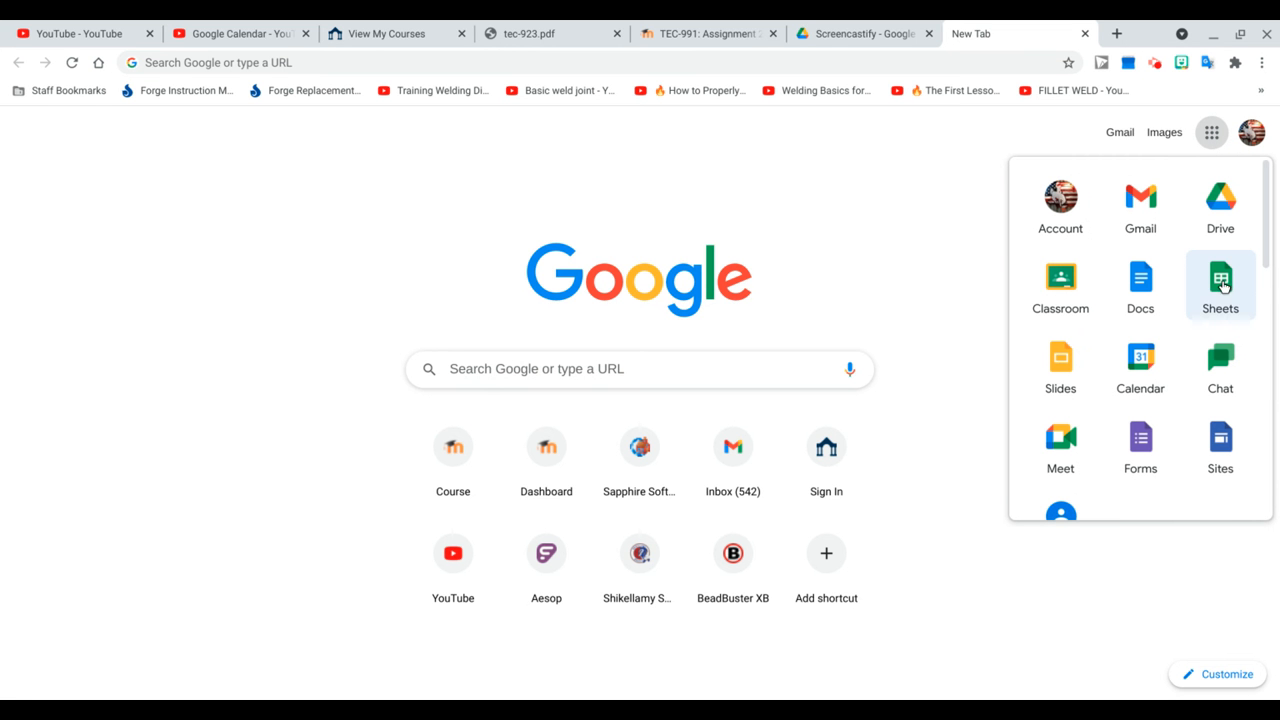
{"action": "left_click", "coordinate": [1145, 366]}
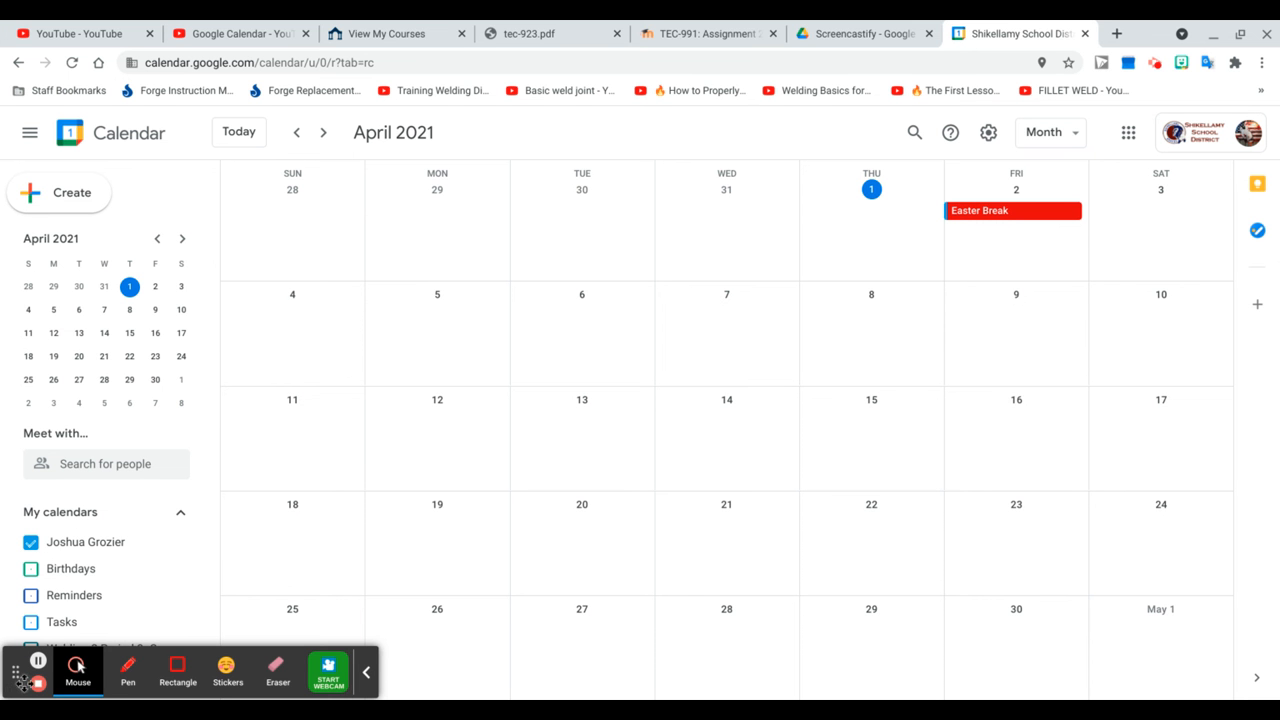
{"action": "left_click_drag", "start_coordinate": [22, 683], "coordinate": [875, 683]}
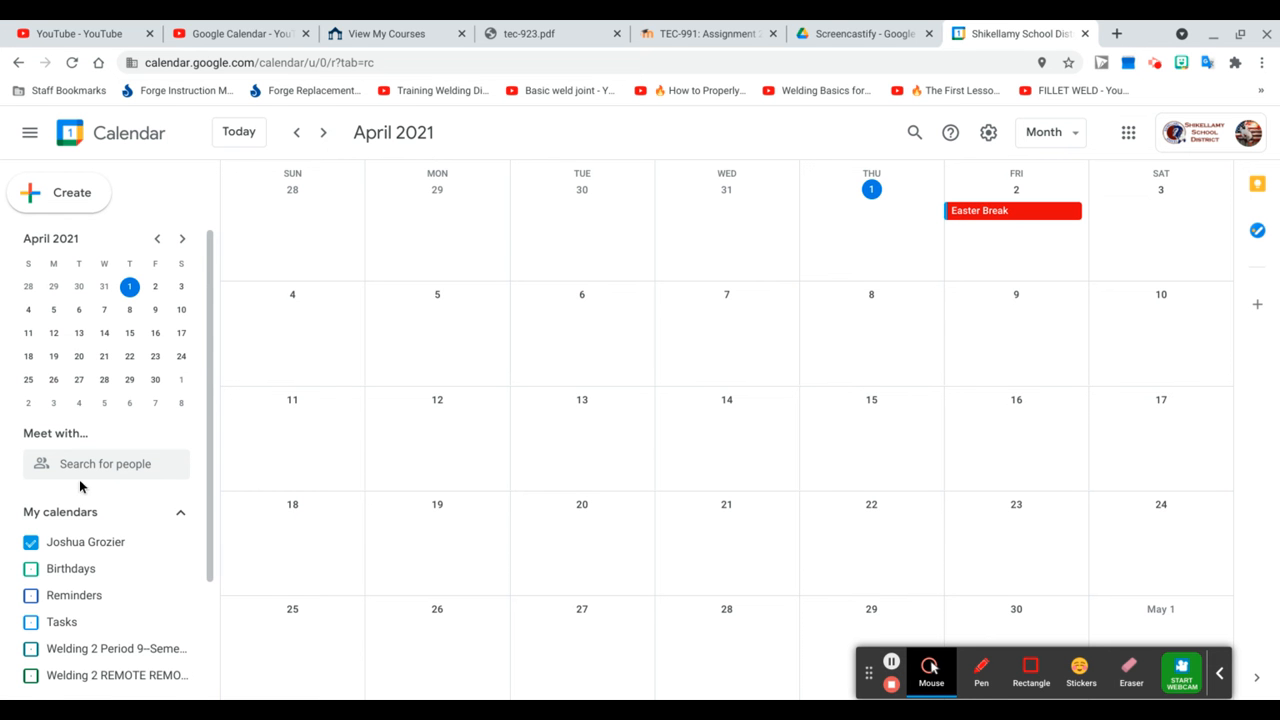
Hide the account owner's personal calendar from the month view and collapse the lists of calendars
{"action": "scroll", "coordinate": [120, 506], "scroll_direction": "down", "scroll_amount": 2}
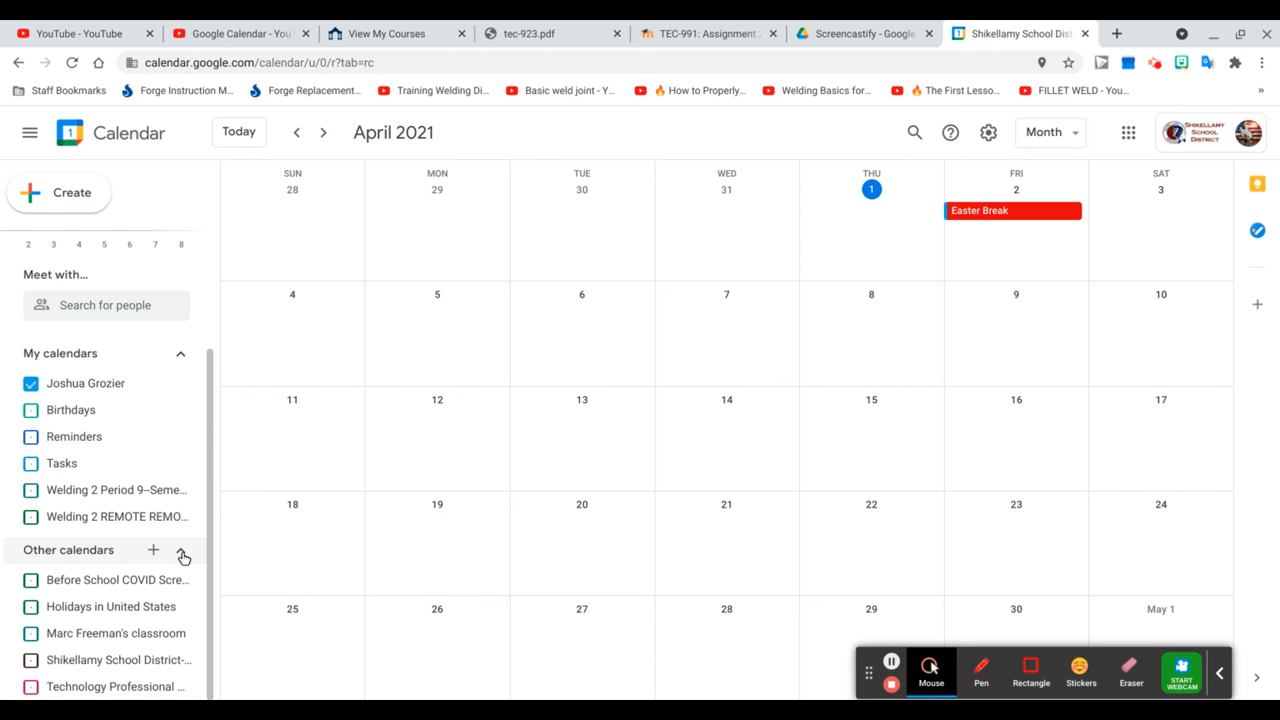
{"action": "scroll", "coordinate": [183, 557], "scroll_direction": "up", "scroll_amount": 2}
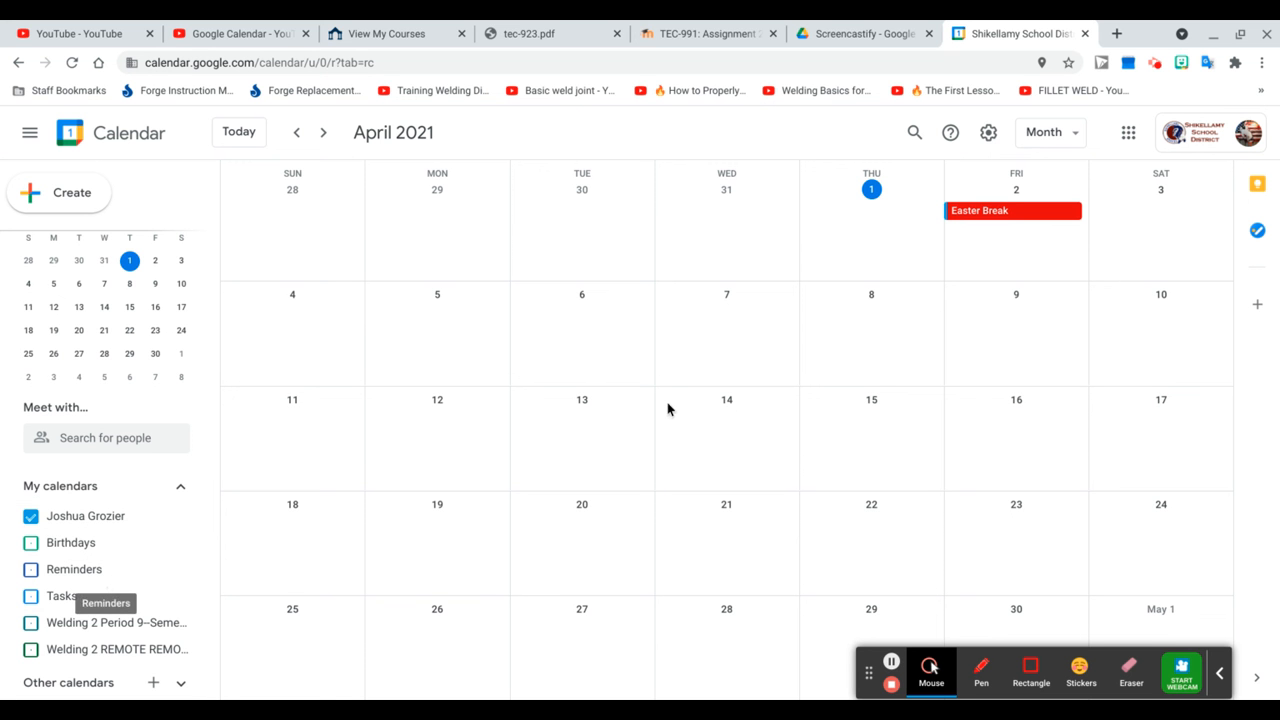
{"action": "left_click", "coordinate": [31, 517]}
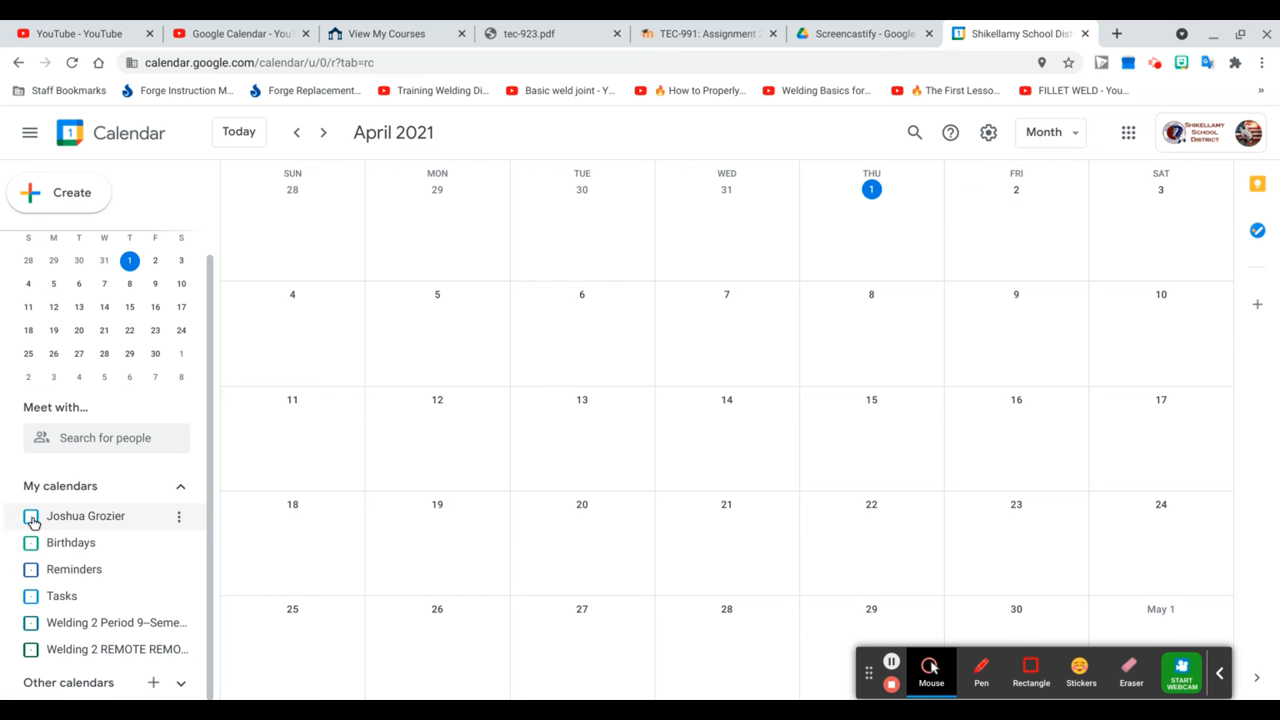
{"action": "left_click", "coordinate": [179, 516]}
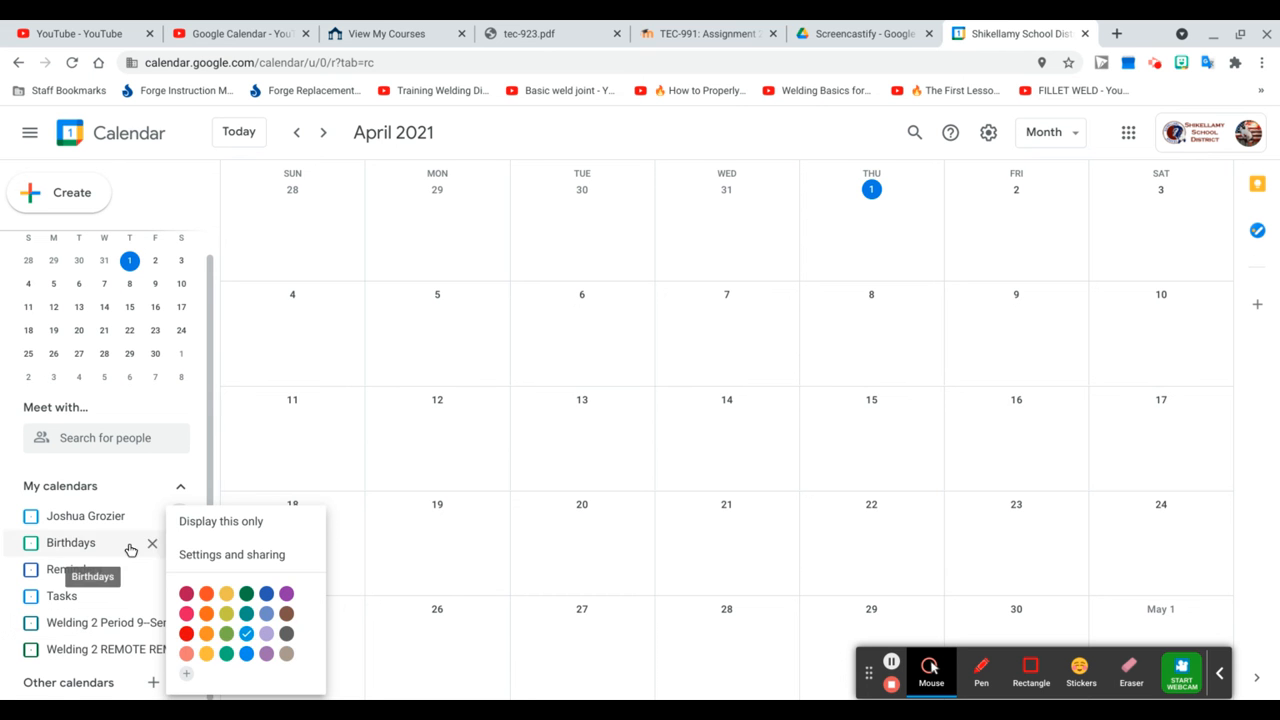
{"action": "left_click", "coordinate": [178, 491]}
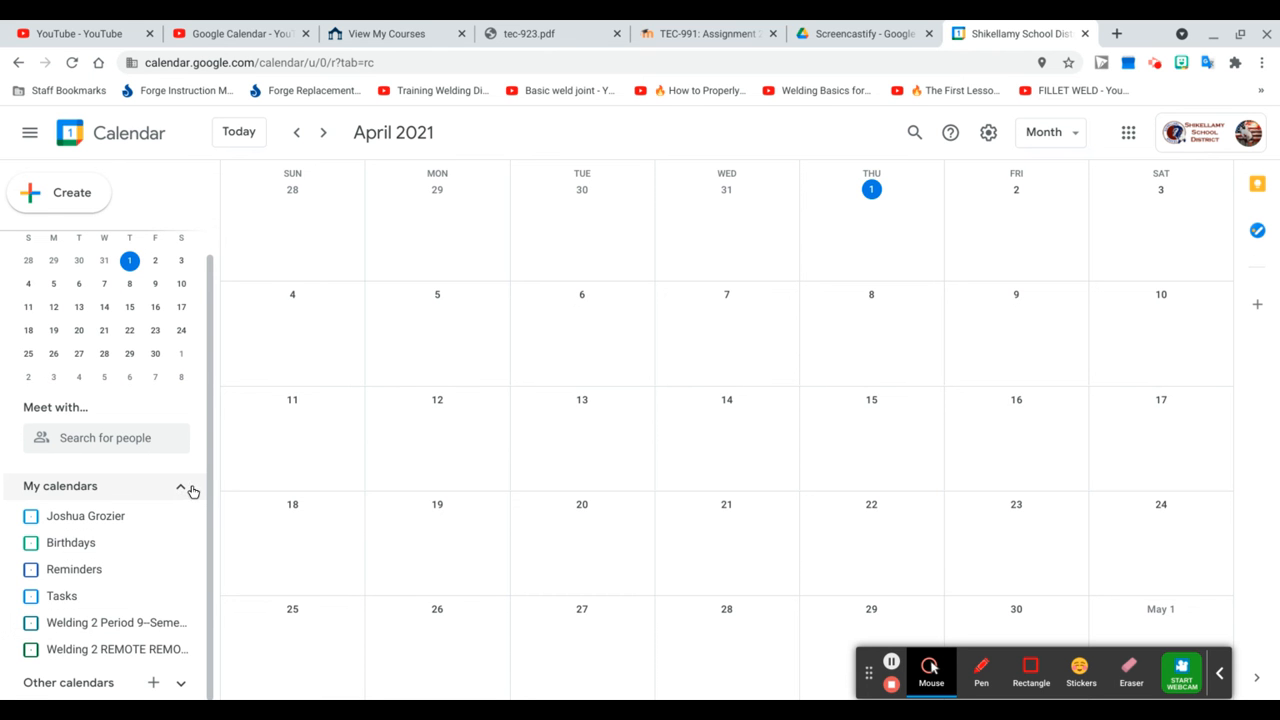
{"action": "left_click", "coordinate": [180, 492]}
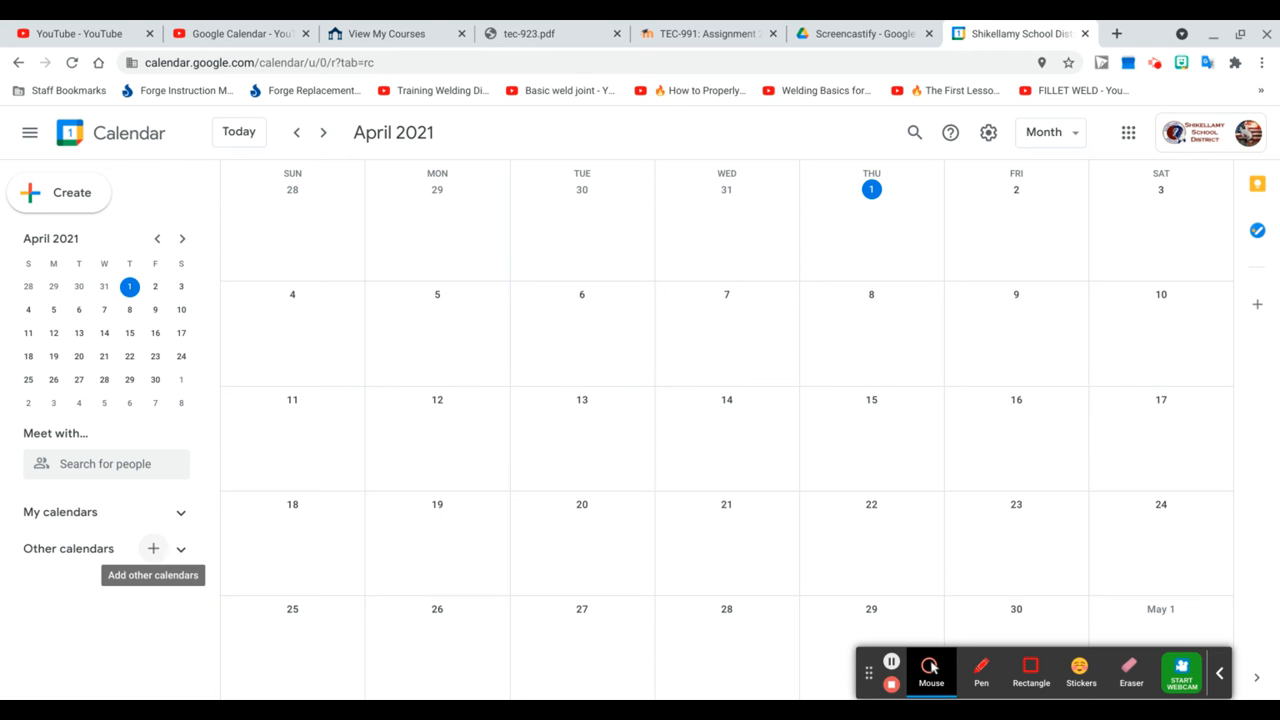
Create a new calendar named WELDING with the description "Tentative Course Calendar" and return to the month view
{"action": "left_click", "coordinate": [153, 548]}
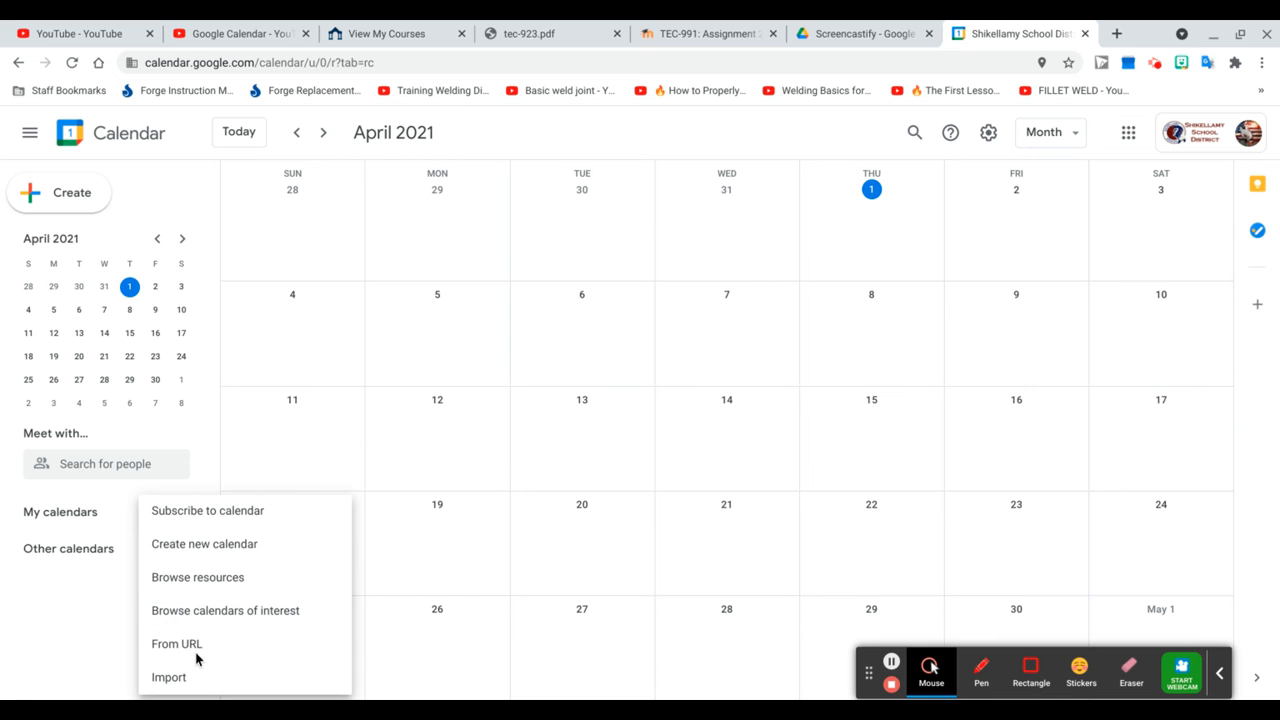
{"action": "left_click", "coordinate": [186, 551]}
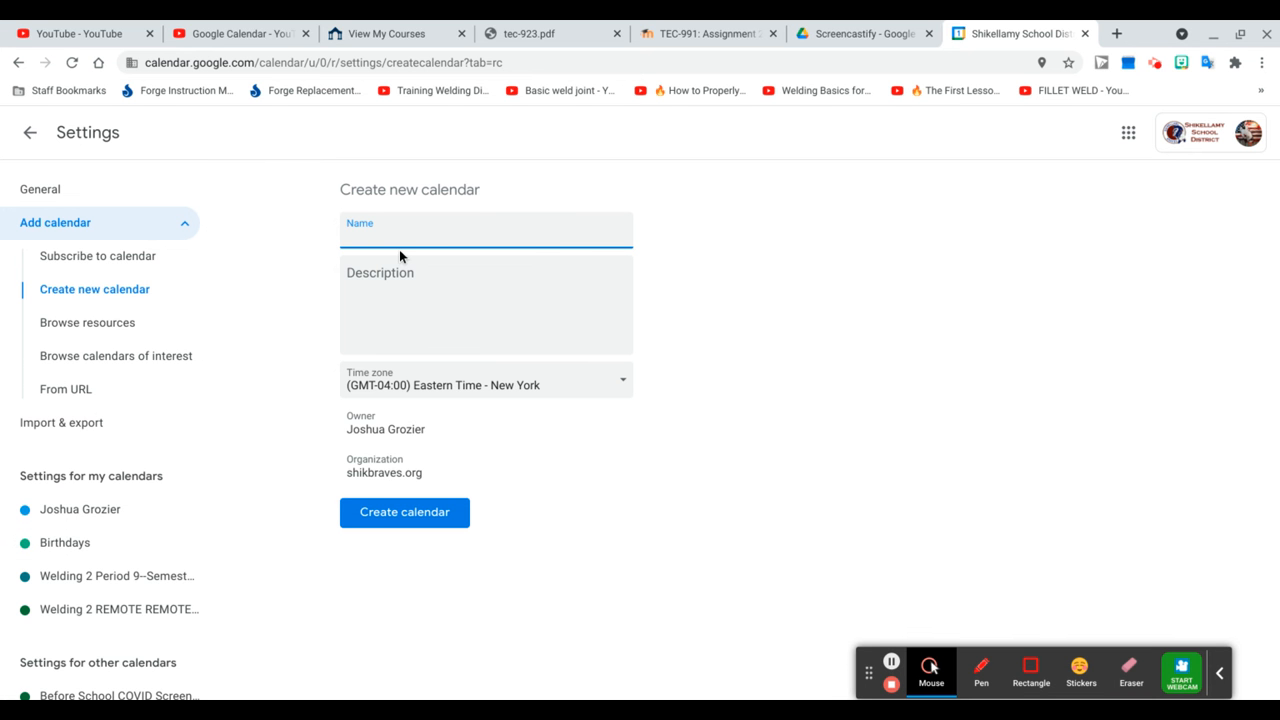
{"action": "type", "text": "WELDING"}
{"action": "left_click", "coordinate": [446, 268]}
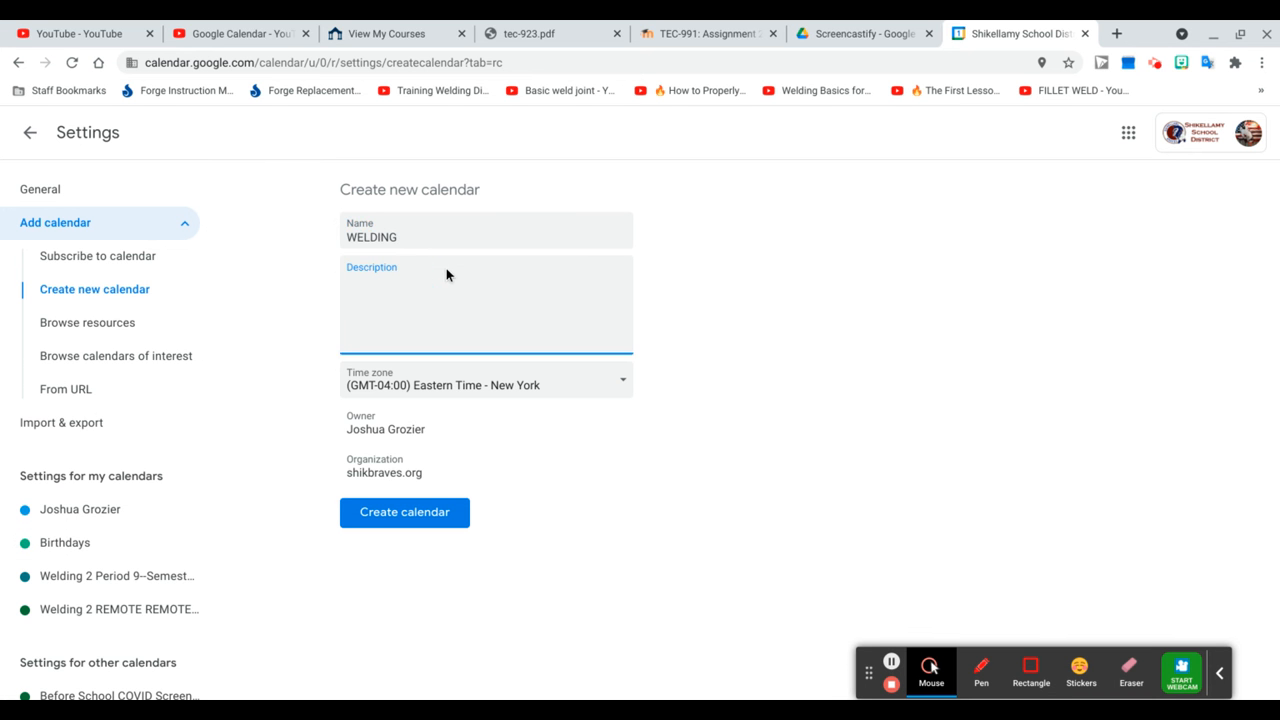
{"action": "type", "text": "Tentative Course Calendar"}
{"action": "left_click", "coordinate": [403, 518]}
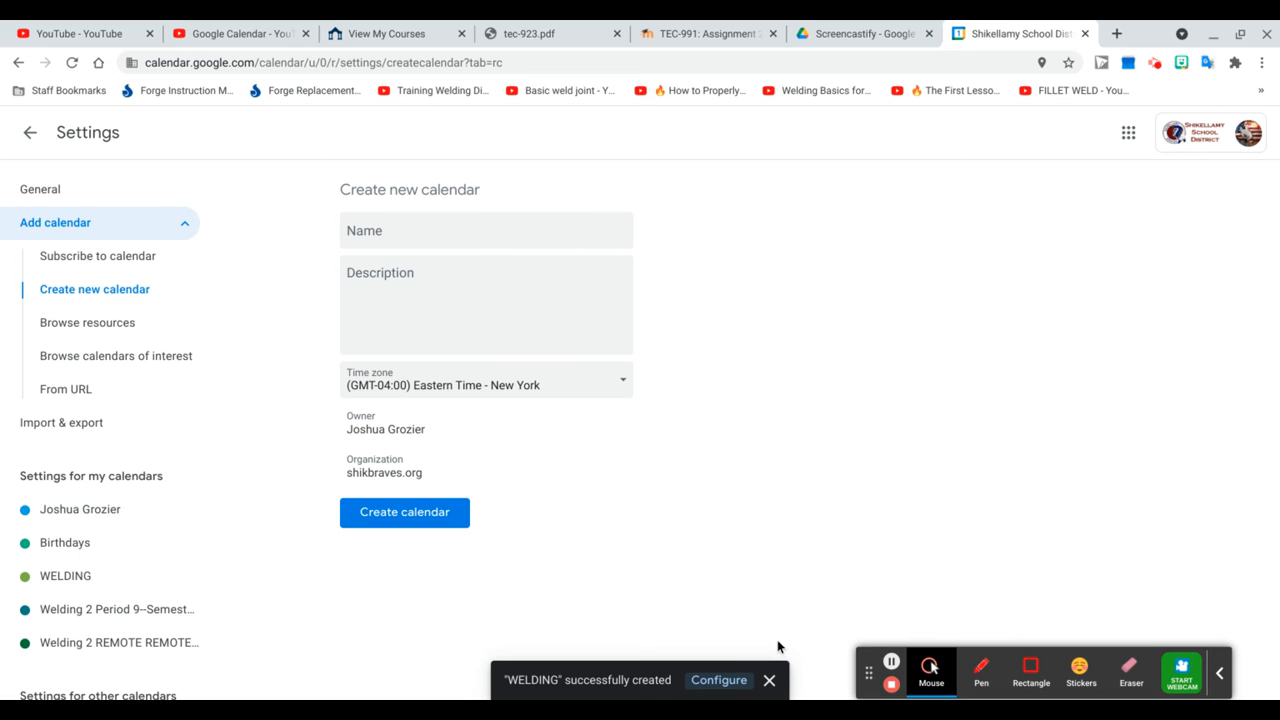
{"action": "left_click", "coordinate": [769, 681]}
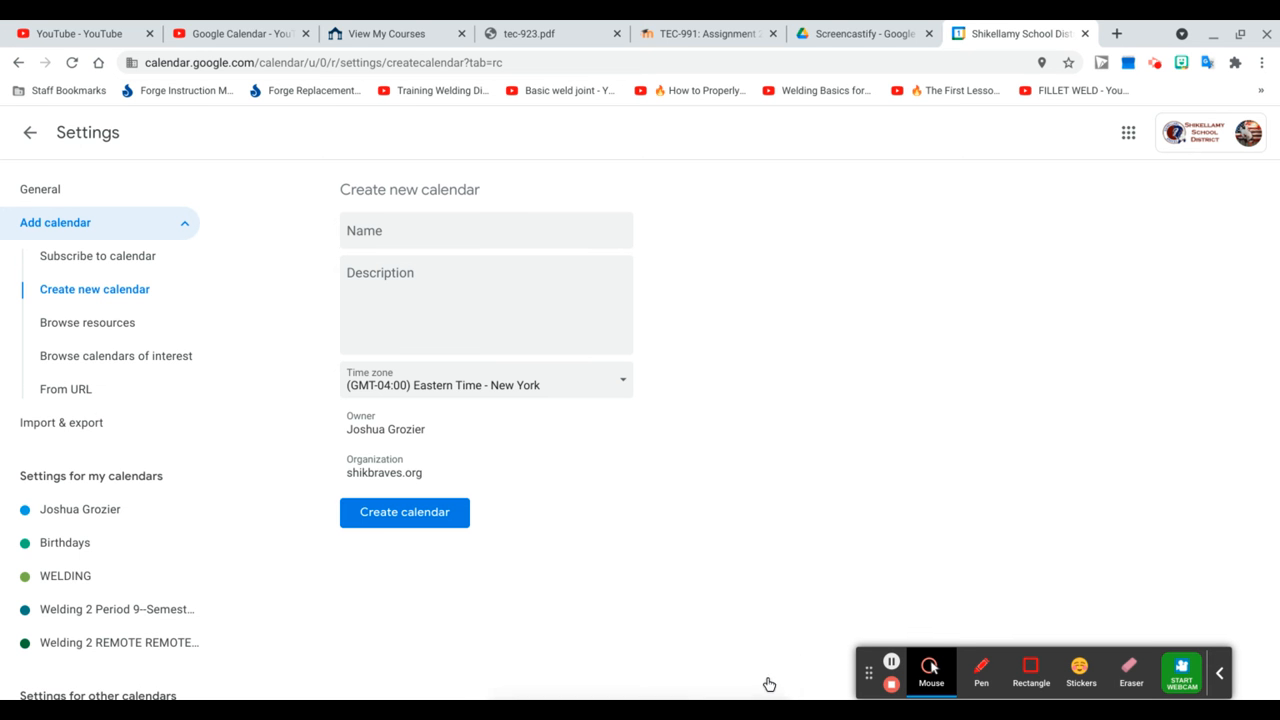
{"action": "left_click", "coordinate": [41, 140]}
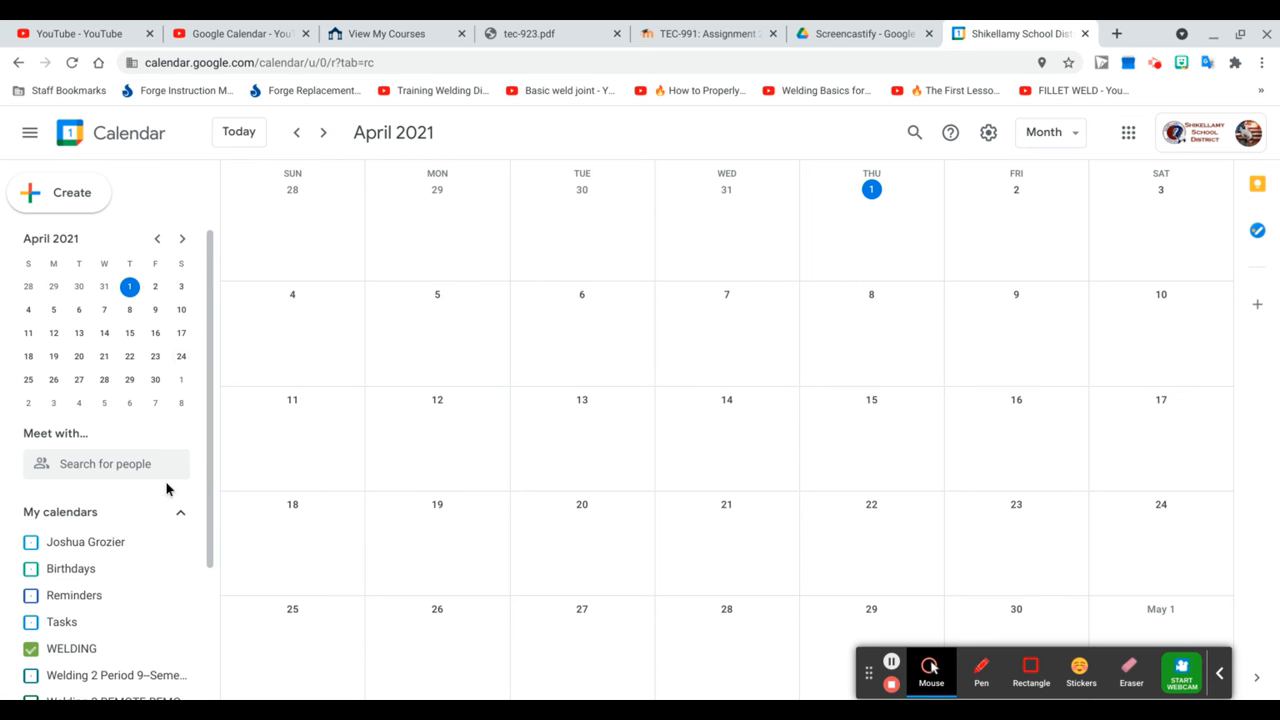
Change the display color of the WELDING calendar to pinkish red
{"action": "scroll", "coordinate": [166, 488], "scroll_direction": "down", "scroll_amount": 3}
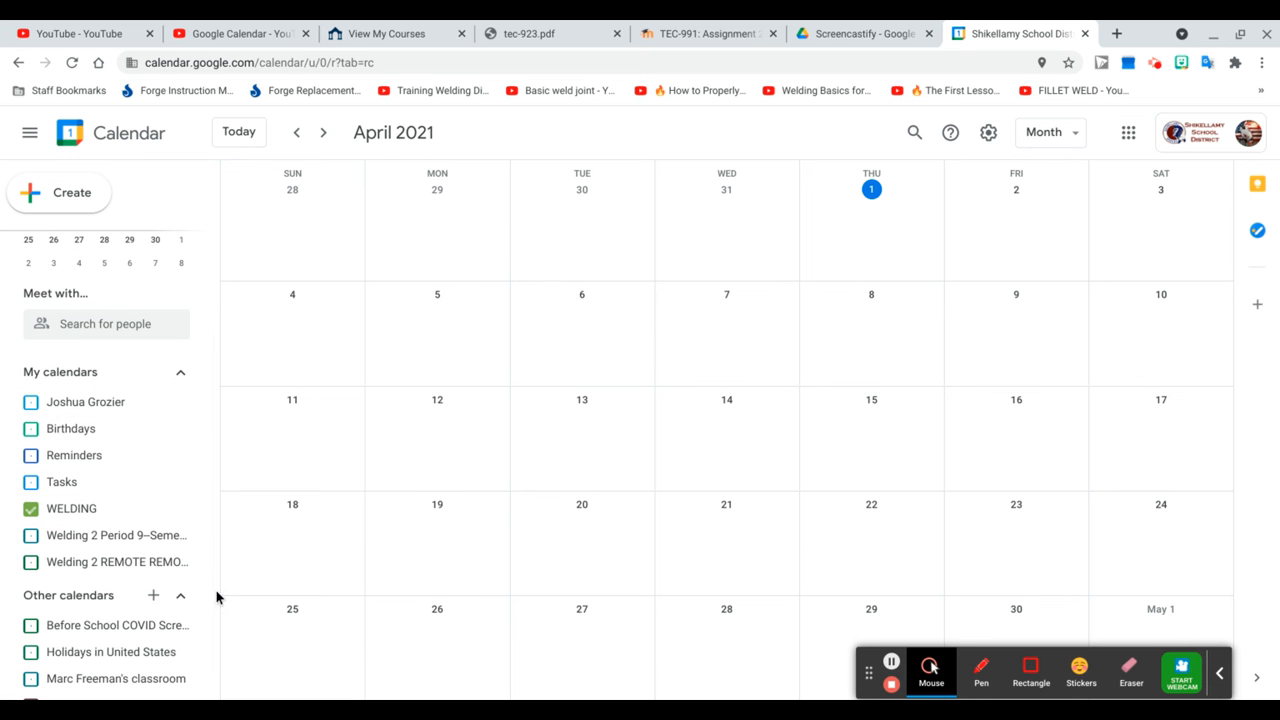
{"action": "left_click", "coordinate": [183, 596]}
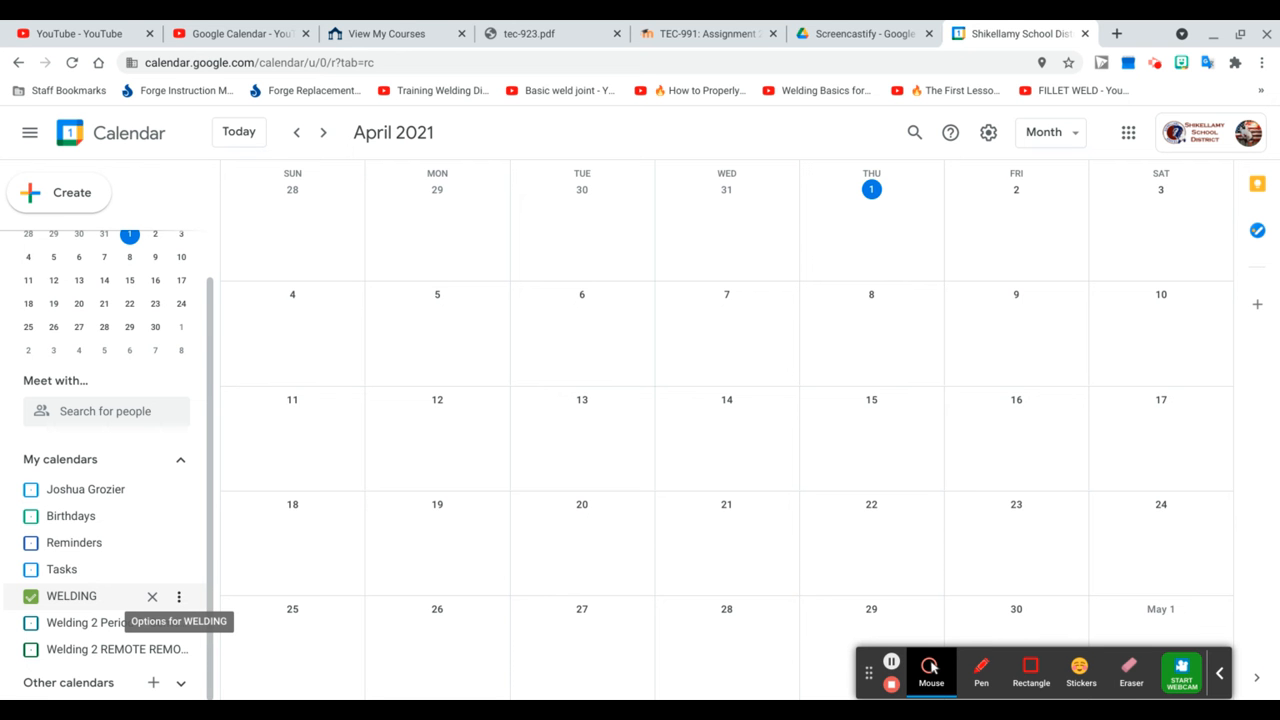
{"action": "left_click", "coordinate": [179, 596]}
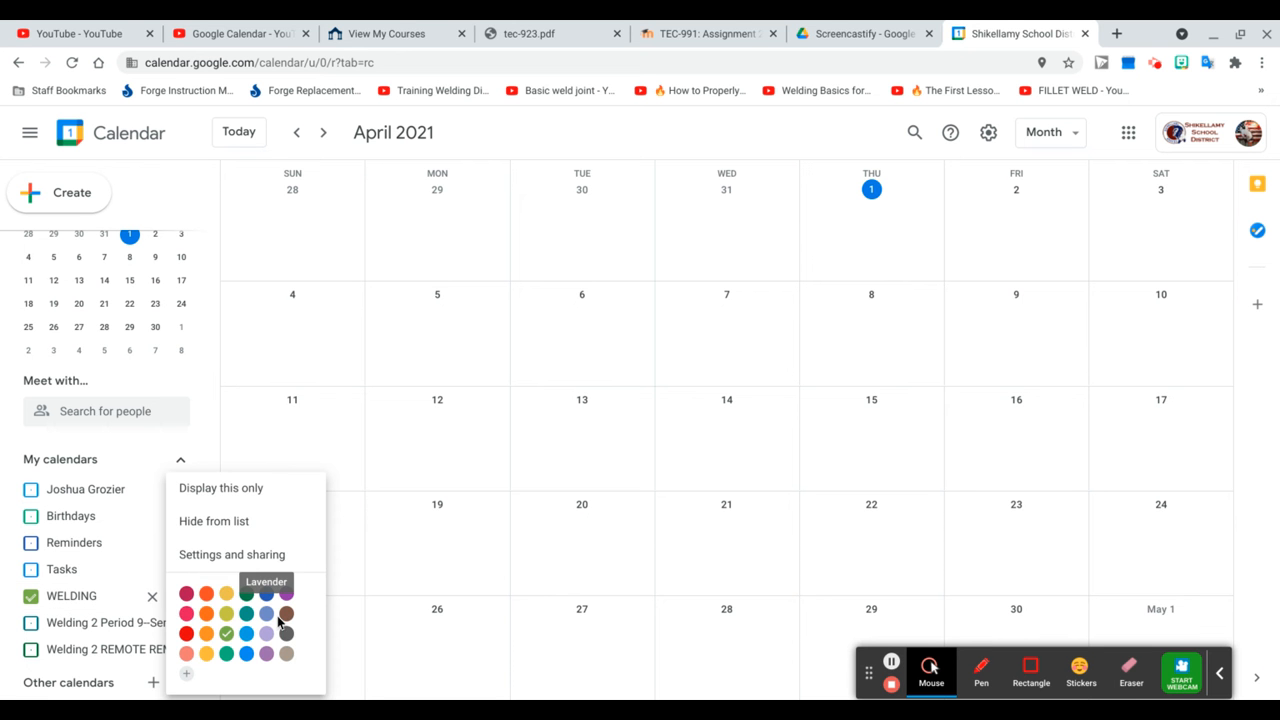
{"action": "left_click", "coordinate": [187, 614]}
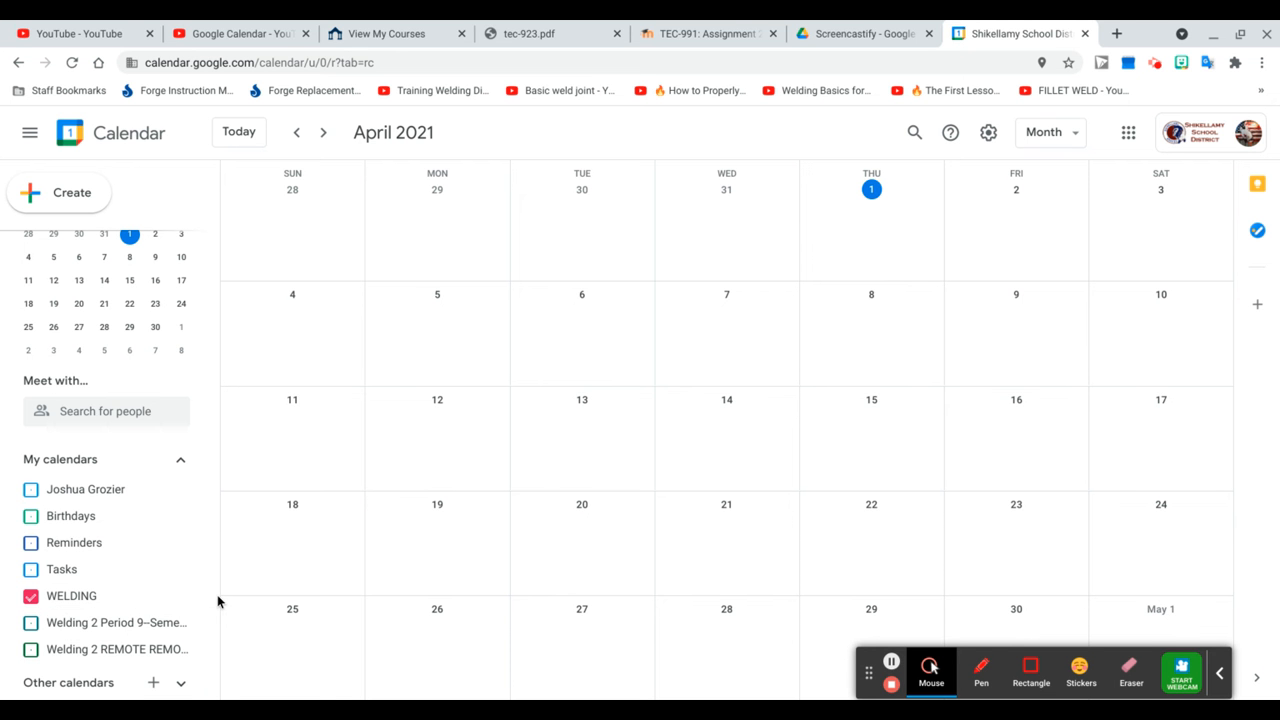
Add an all-day event titled "Easter Break" on Friday, April 2 to the WELDING calendar and save it
{"action": "left_click", "coordinate": [1016, 213]}
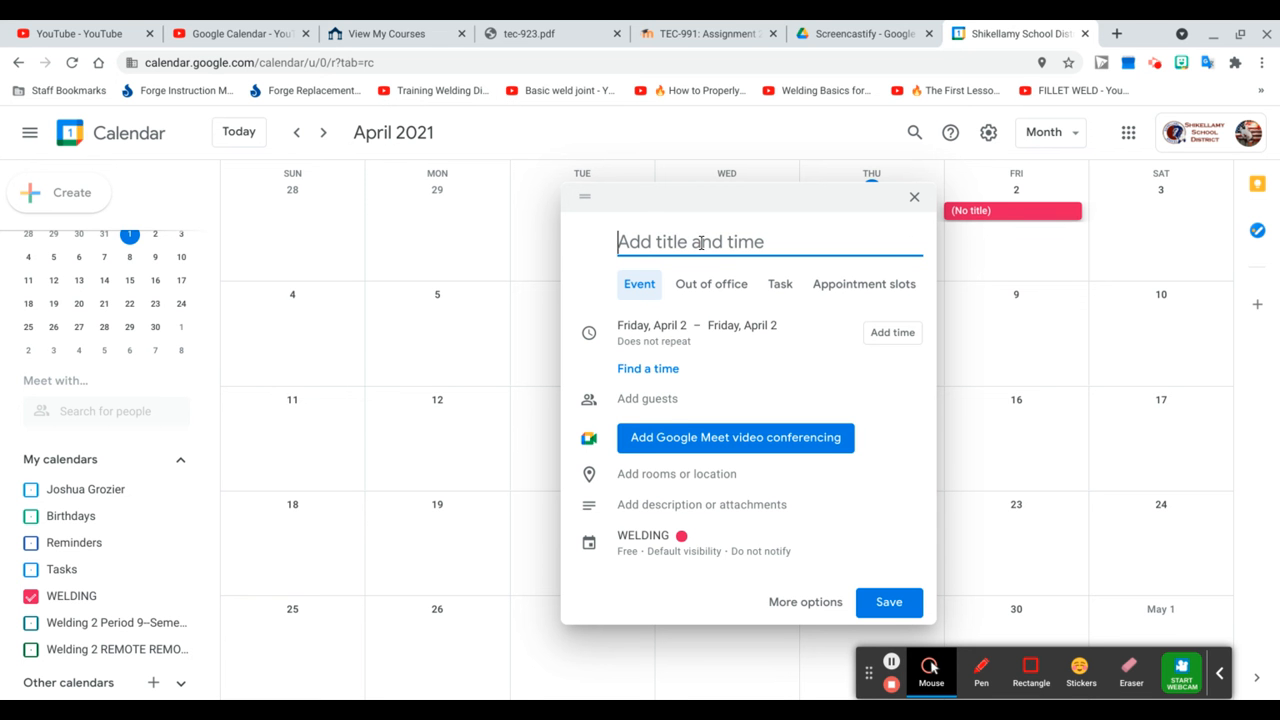
{"action": "type", "text": "Easter Break"}
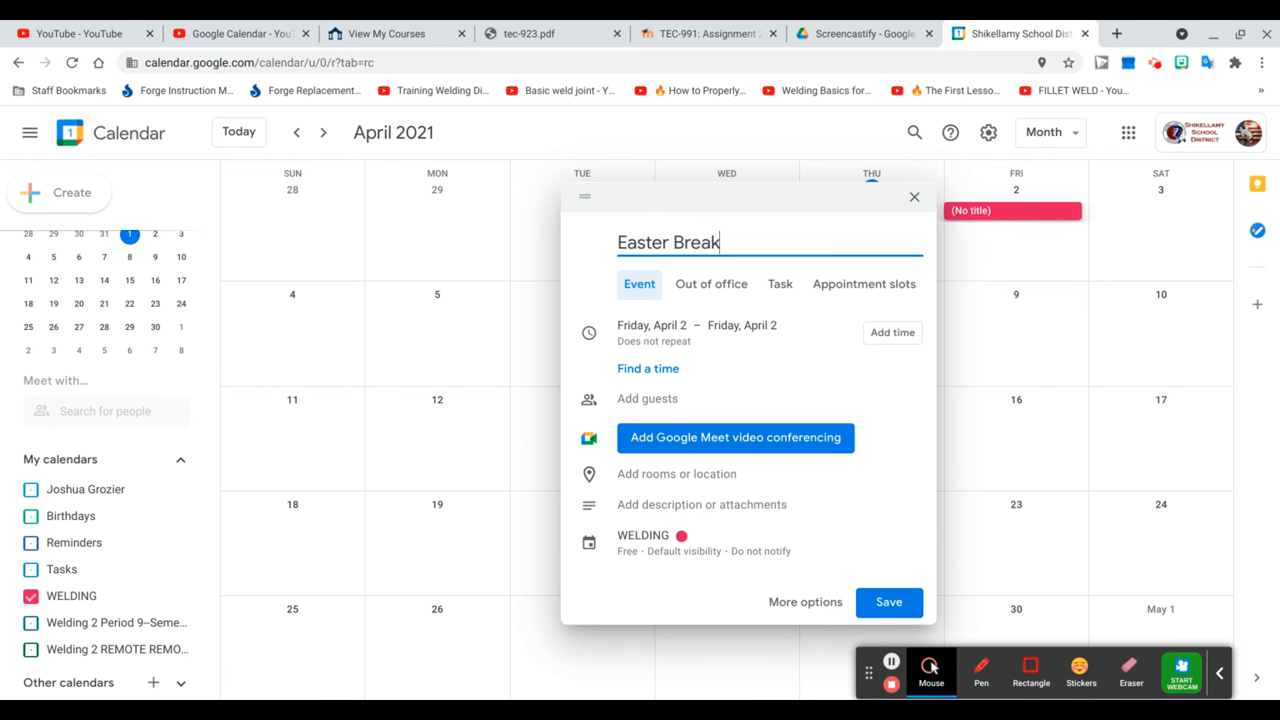
{"action": "left_click", "coordinate": [895, 338]}
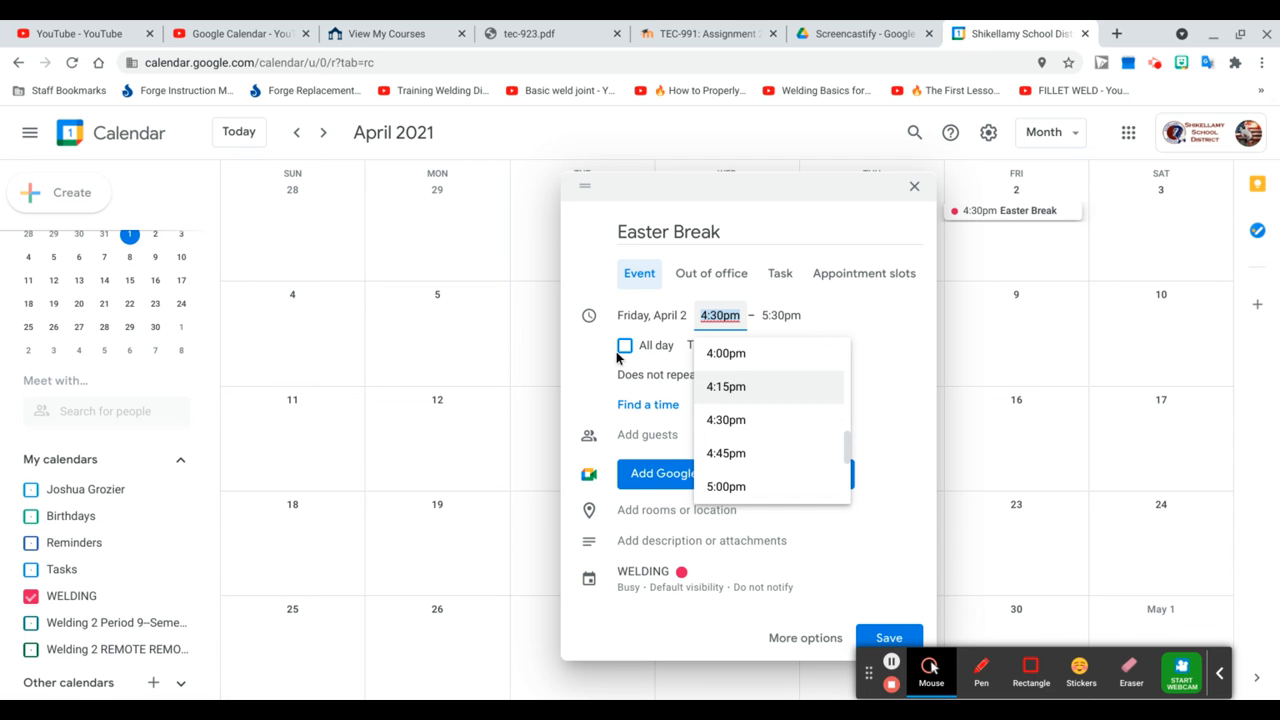
{"action": "left_click", "coordinate": [624, 349]}
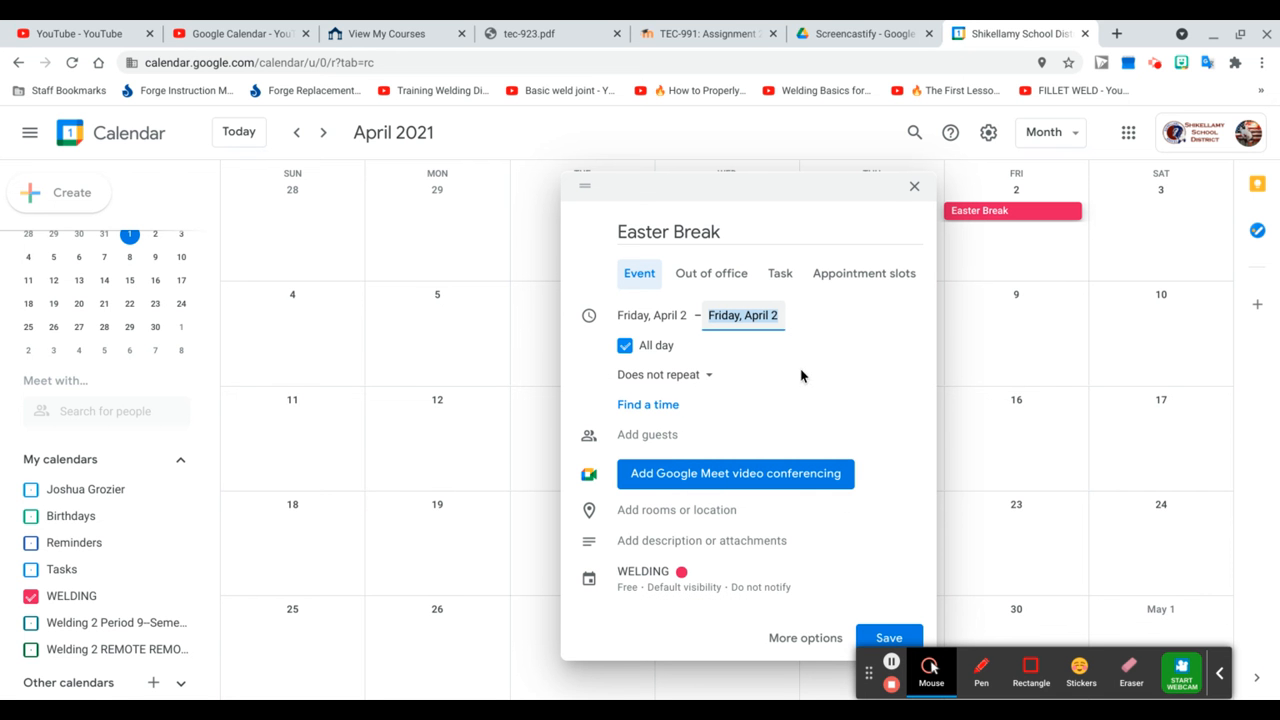
{"action": "left_click", "coordinate": [889, 638]}
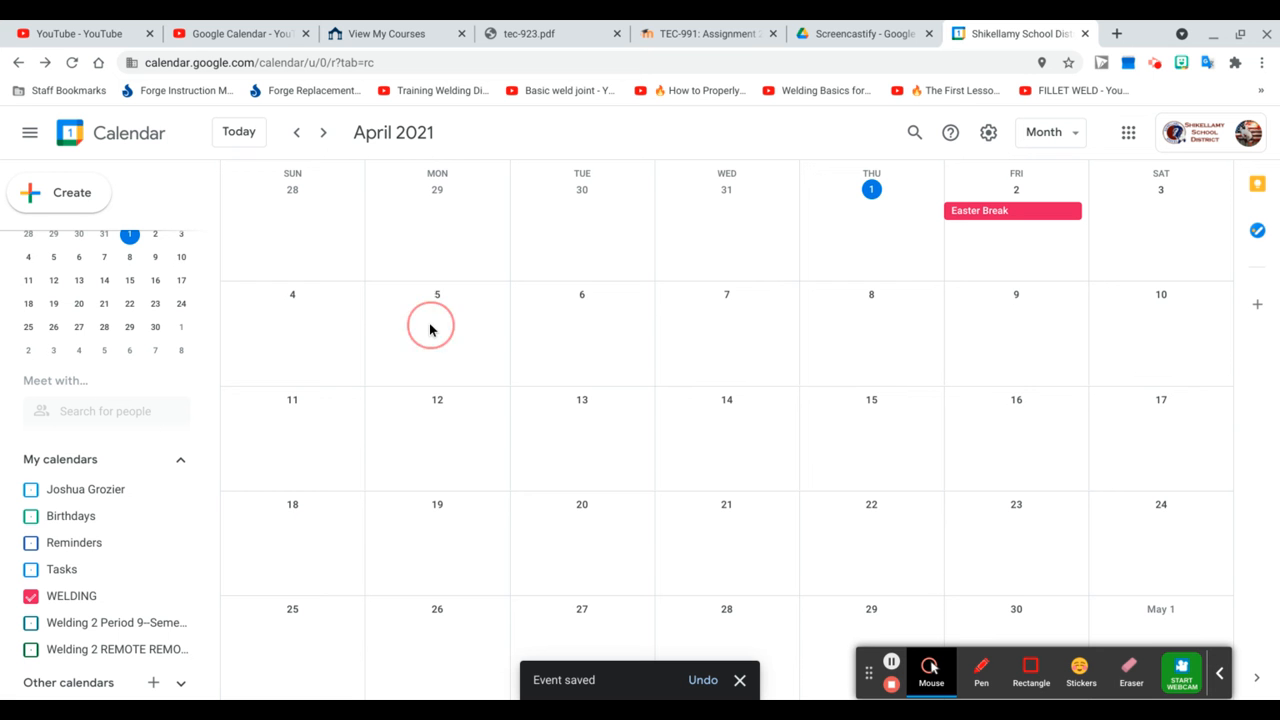
Add and save an all-day "Easter Break" event on Monday, April 5 in the WELDING calendar
{"action": "left_click", "coordinate": [429, 330]}
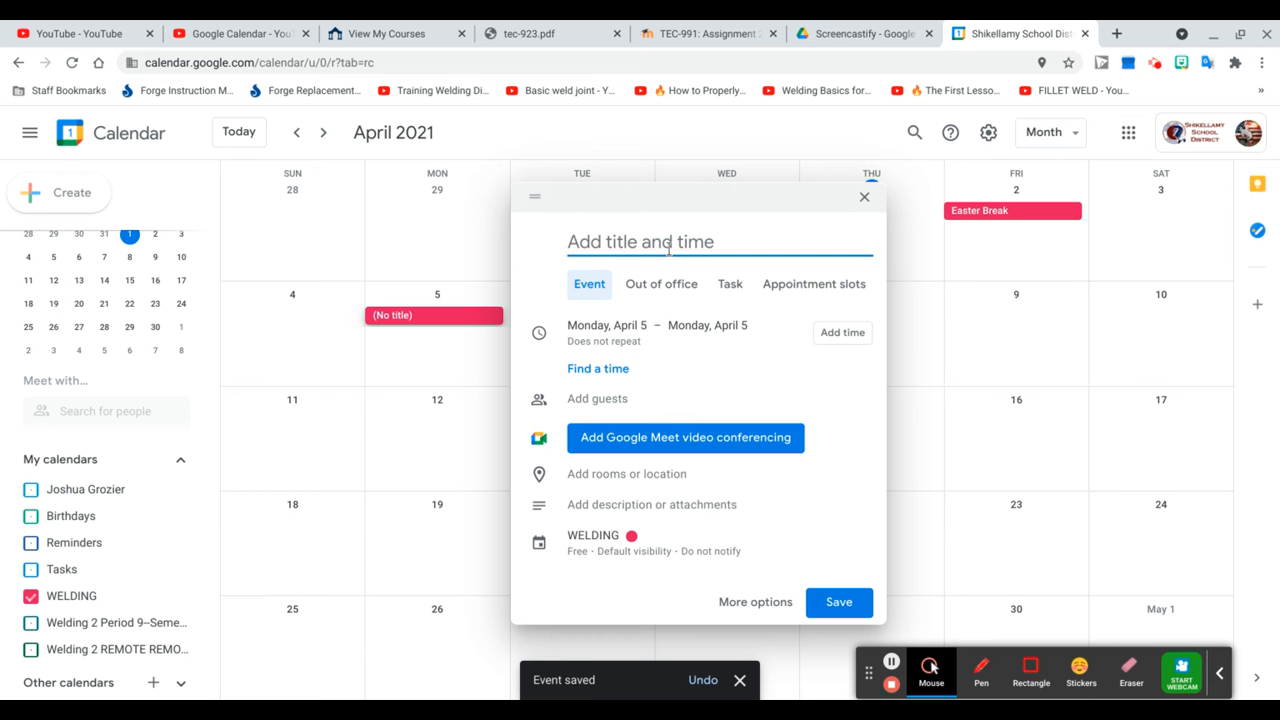
{"action": "type", "text": "Easter Break"}
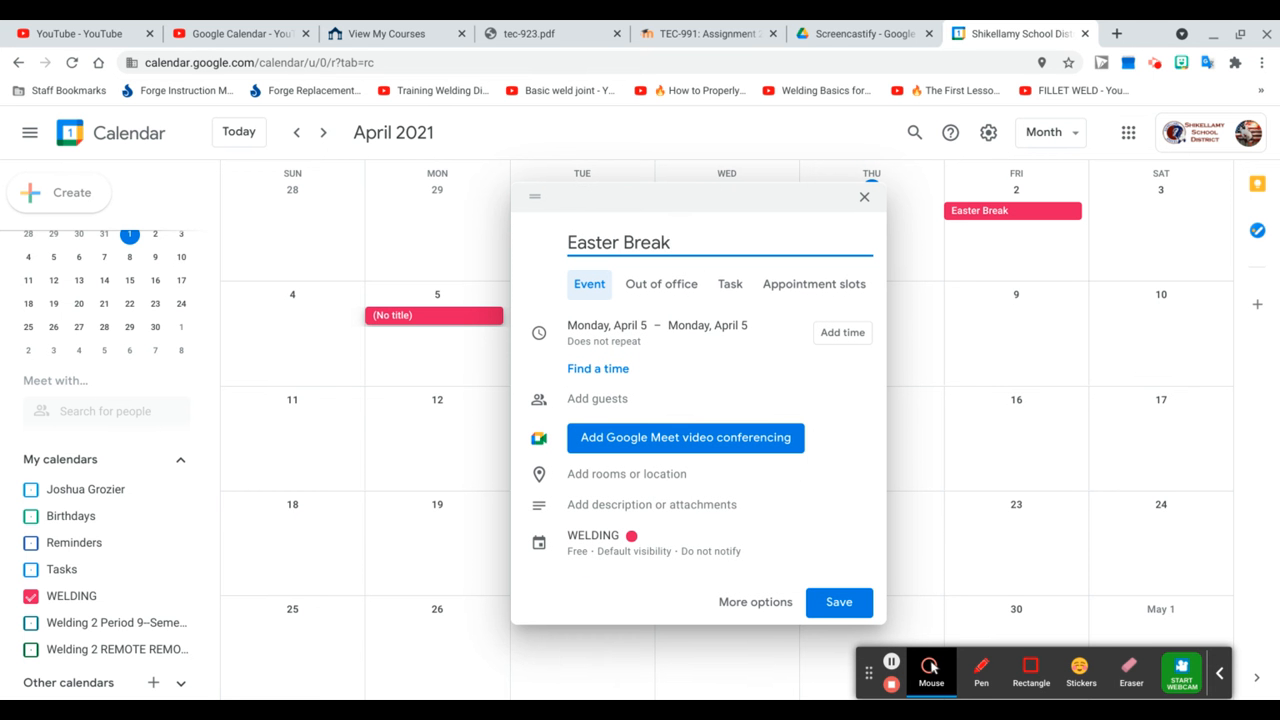
{"action": "left_click", "coordinate": [834, 338]}
{"action": "left_click", "coordinate": [680, 315]}
{"action": "left_click", "coordinate": [575, 345]}
{"action": "left_click", "coordinate": [830, 636]}
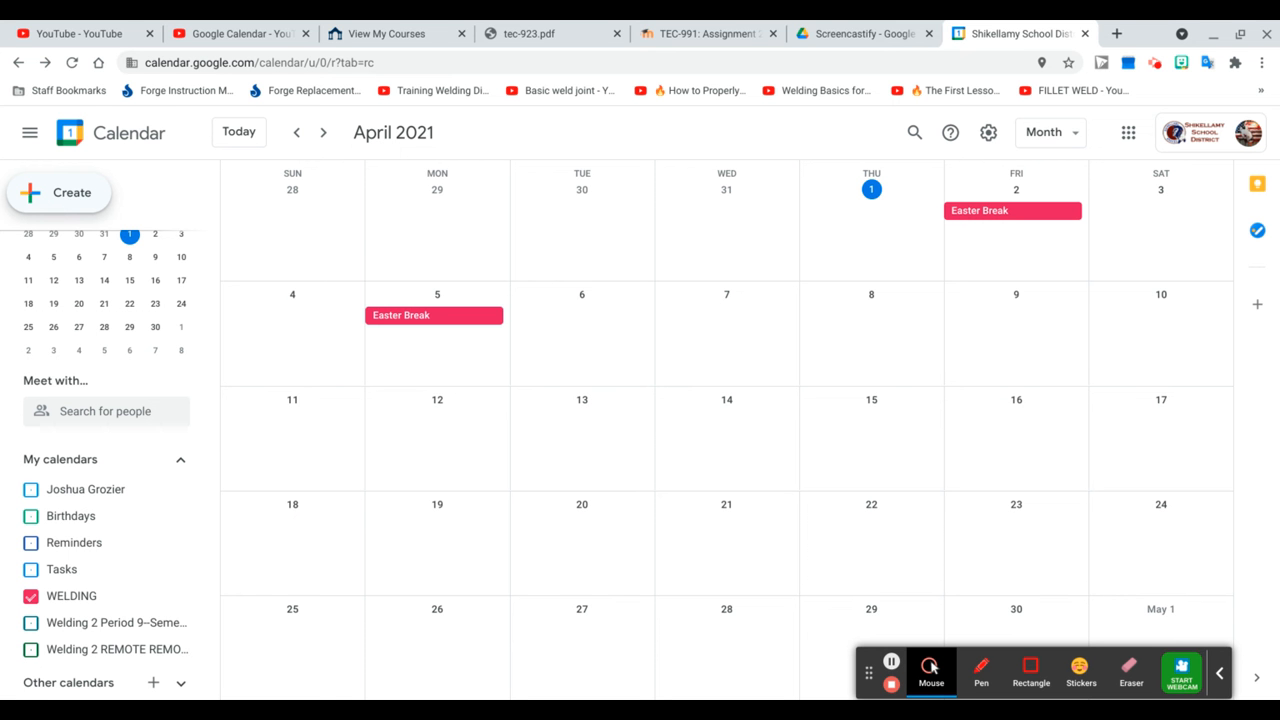
Start a new event titled "SMAW T-Weld" in the WELDING calendar and set its date to Tuesday, April 6
{"action": "left_click", "coordinate": [58, 202]}
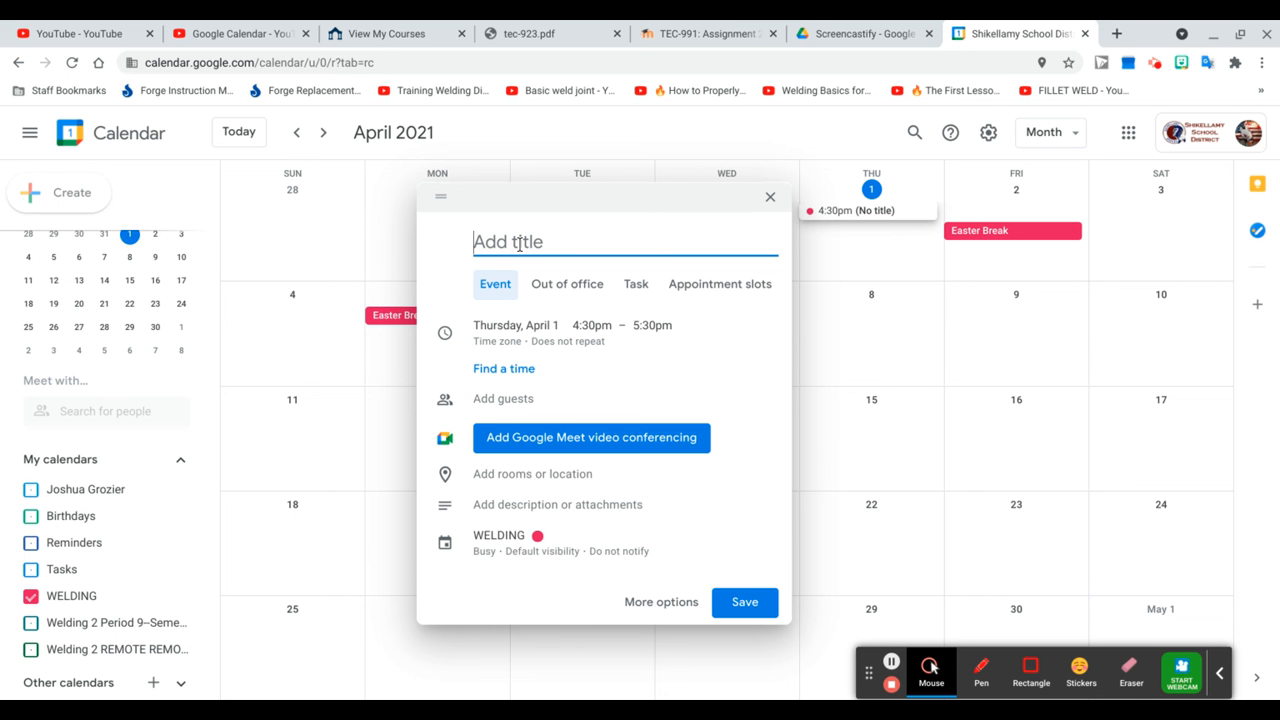
{"action": "type", "text": "SMAW"}
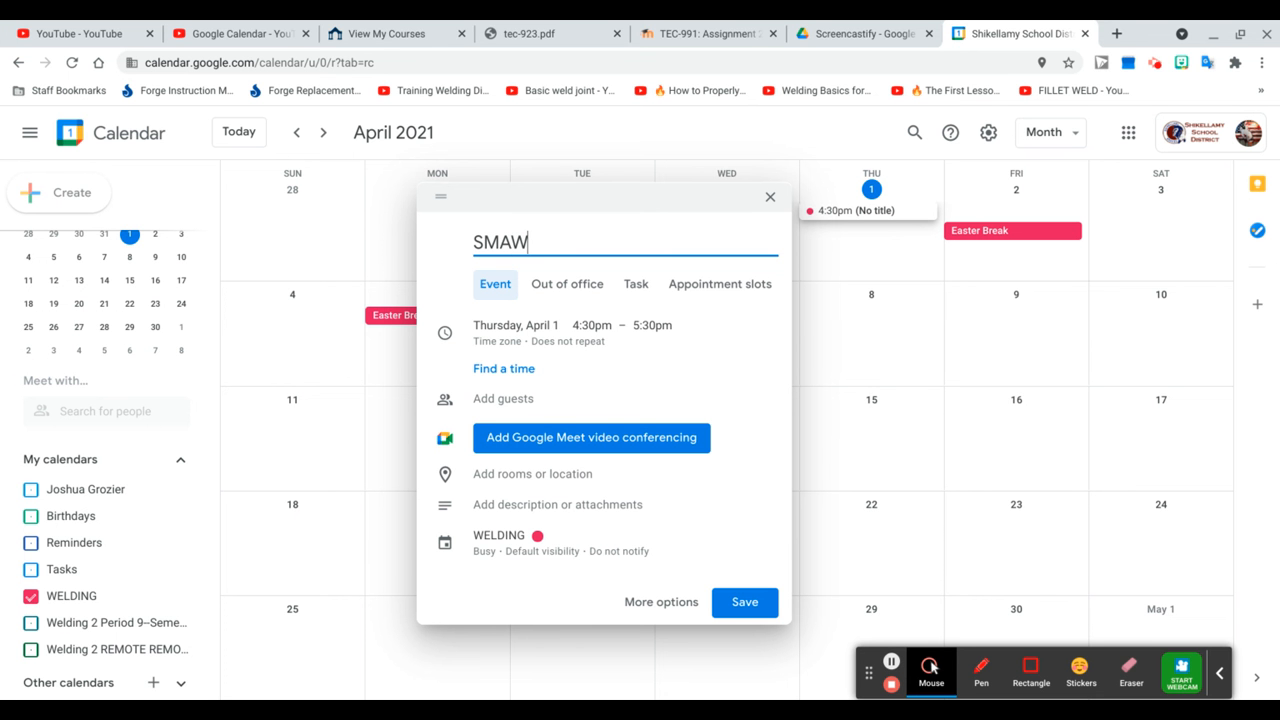
{"action": "type", "text": " T-Weld"}
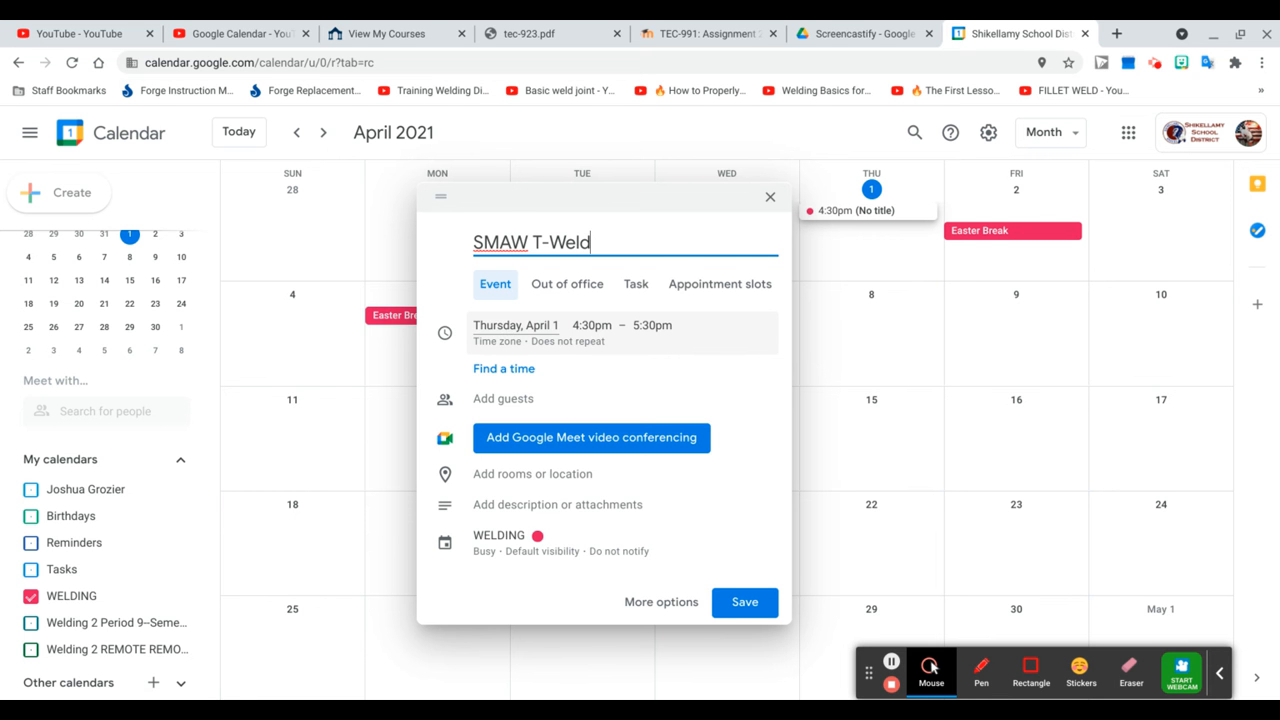
{"action": "left_click", "coordinate": [508, 330]}
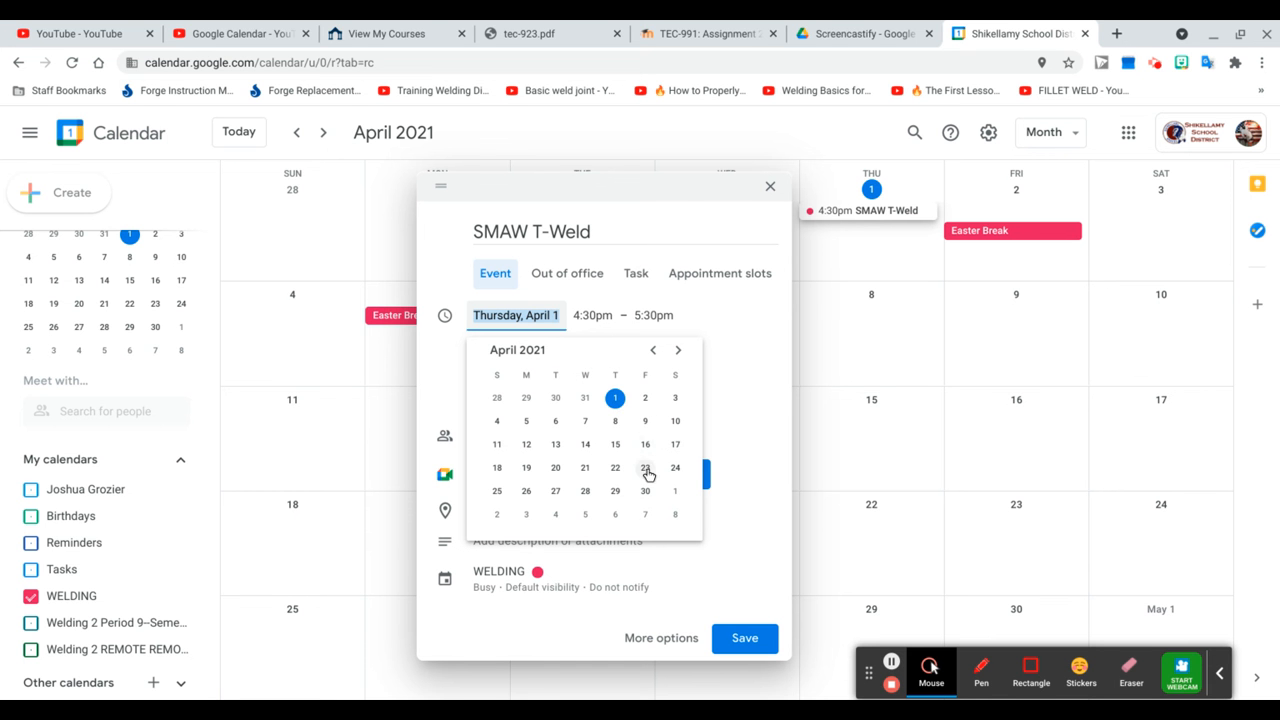
{"action": "left_click", "coordinate": [556, 421]}
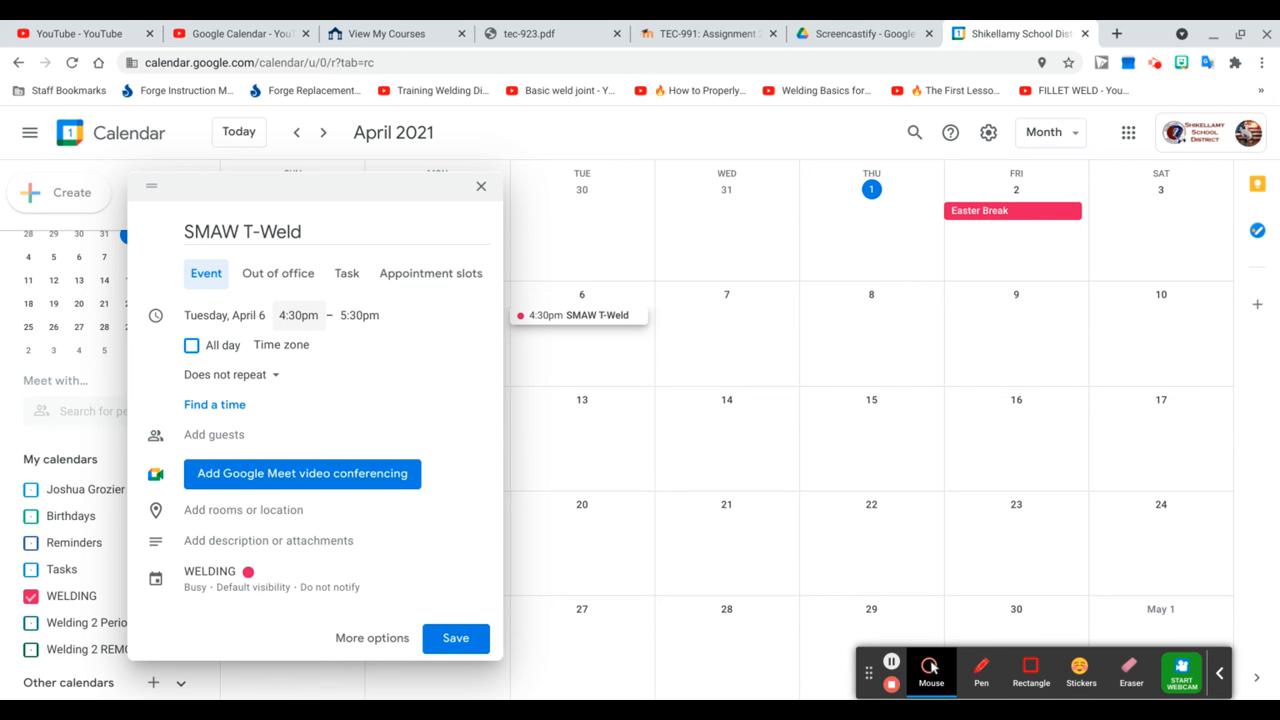
Set the SMAW T-Weld event's time to 7:56am–8:36am, save it, and check its details on April 6
{"action": "left_click", "coordinate": [294, 315]}
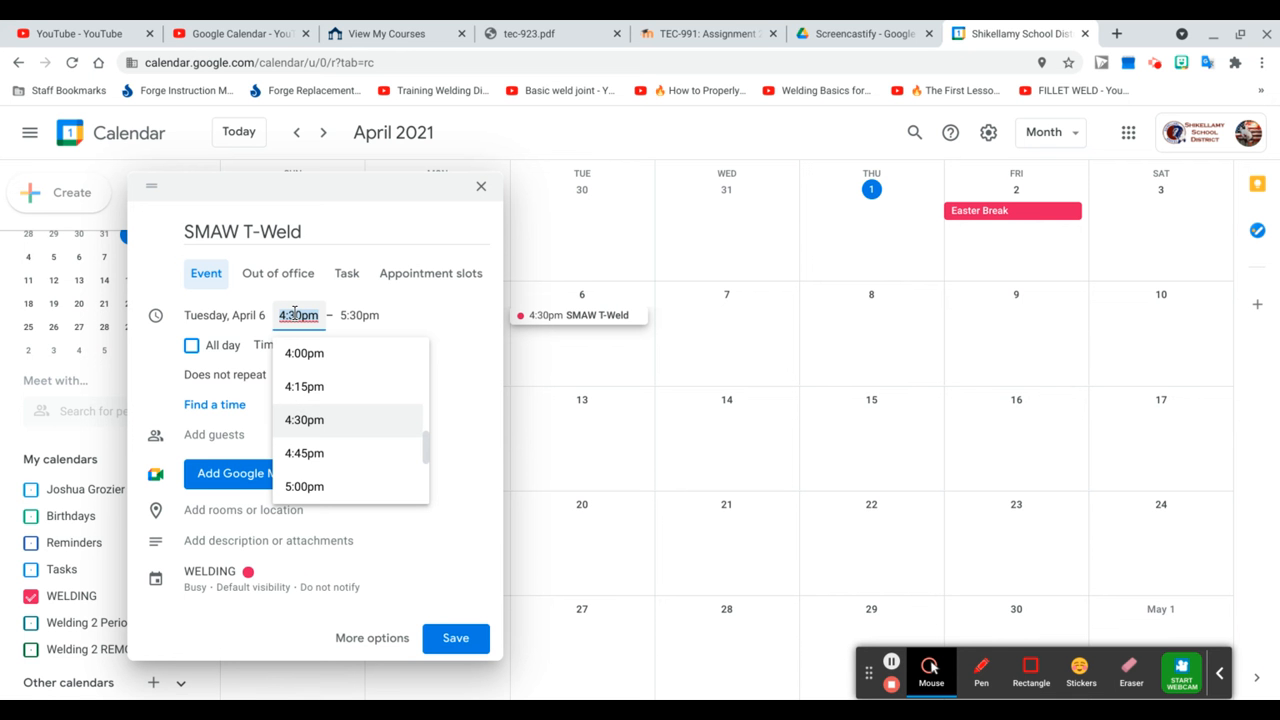
{"action": "type", "text": "7"}
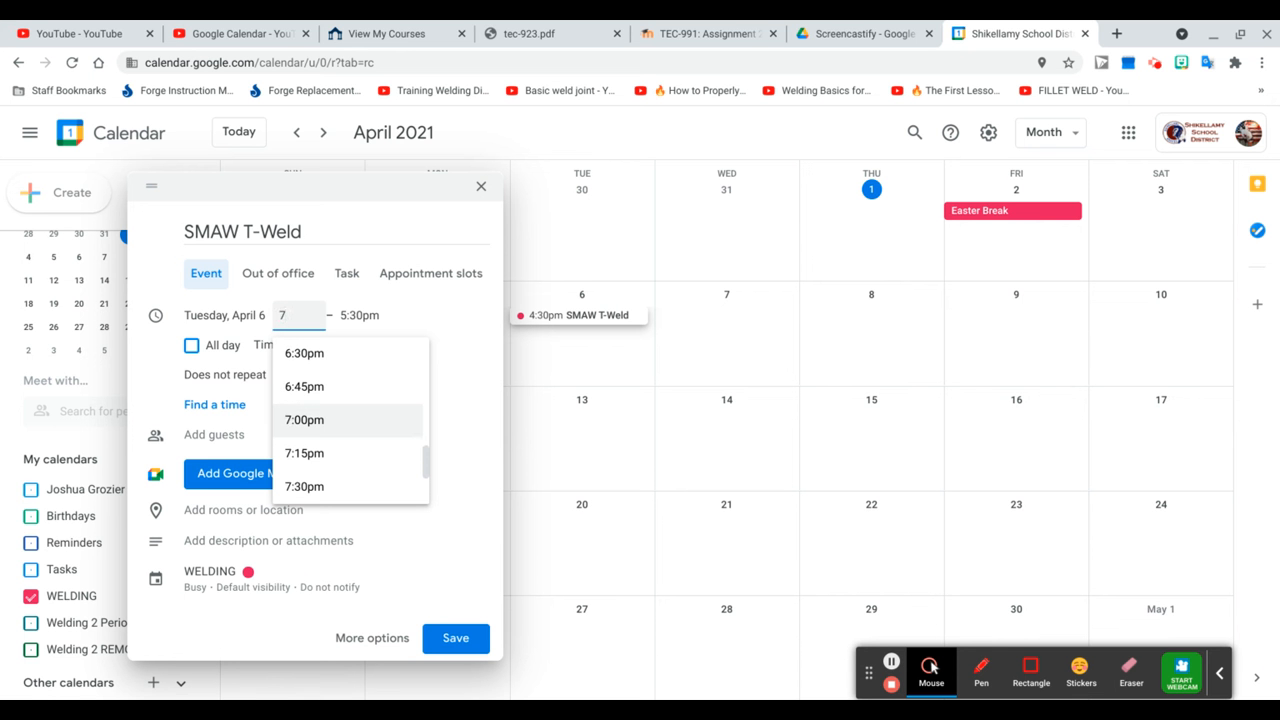
{"action": "type", "text": ":56am"}
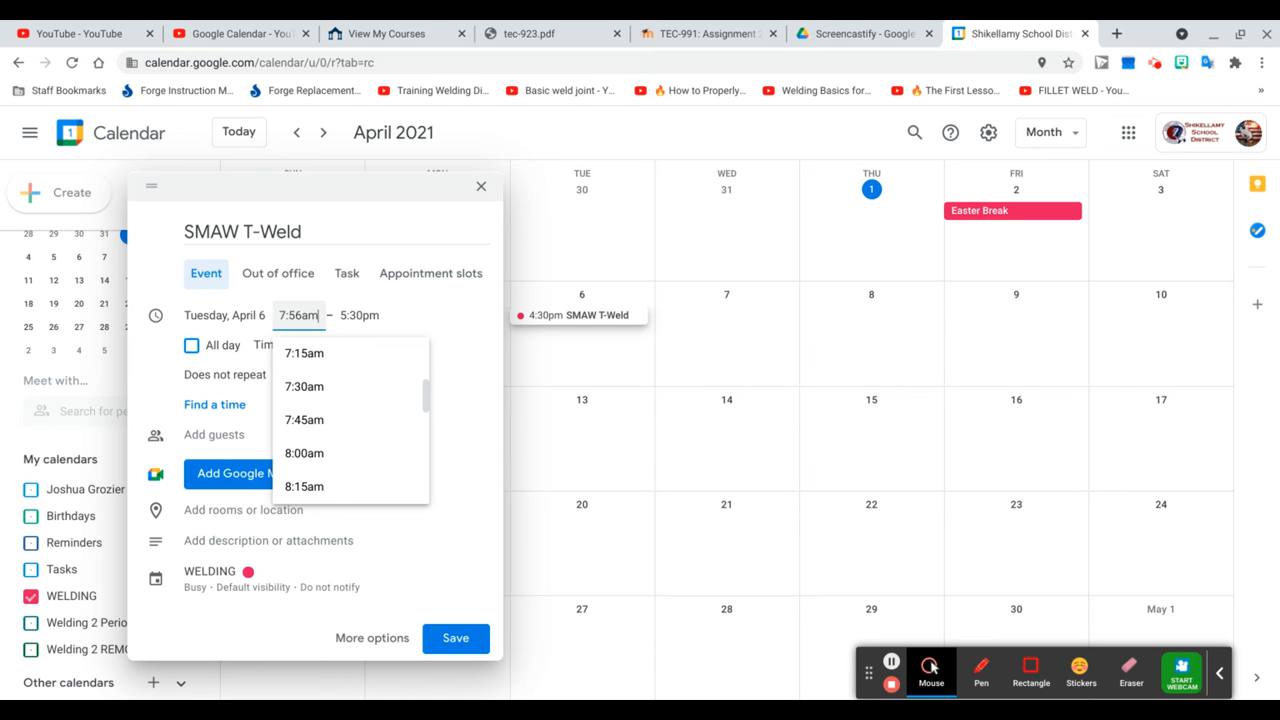
{"action": "left_click", "coordinate": [350, 313]}
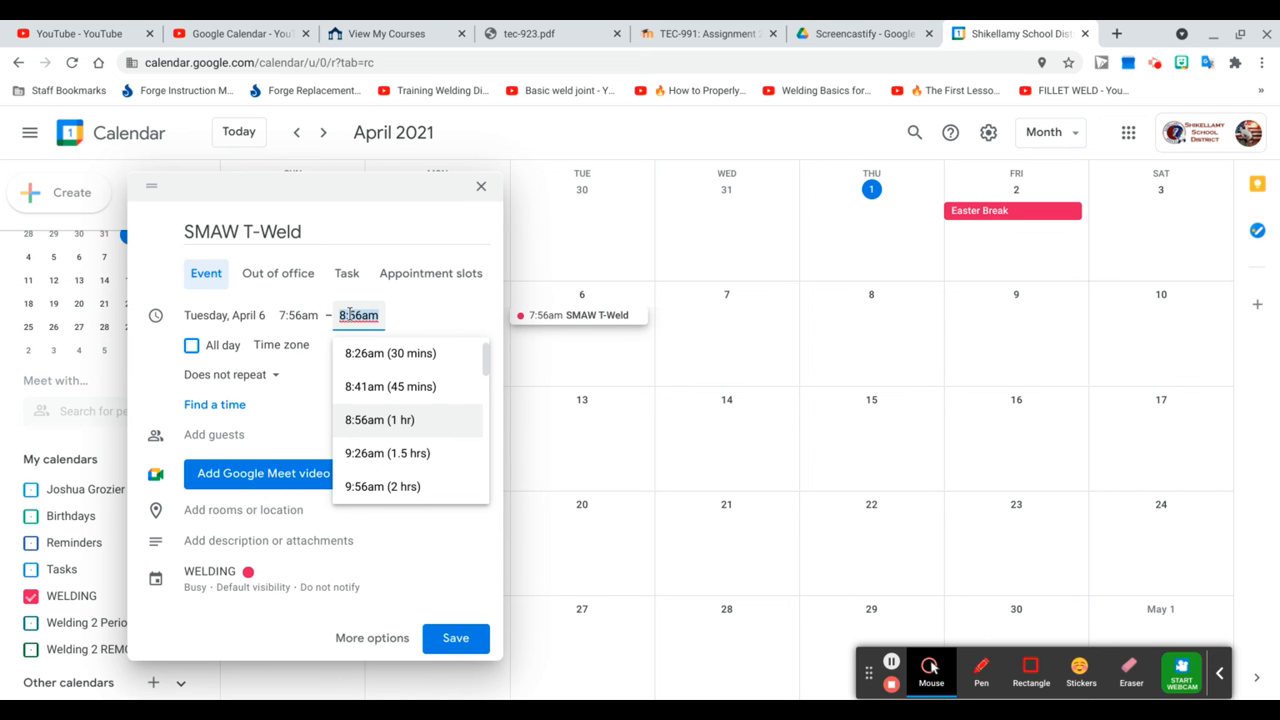
{"action": "type", "text": "*"}
{"action": "key", "text": "BackSpace"}
{"action": "type", "text": "8"}
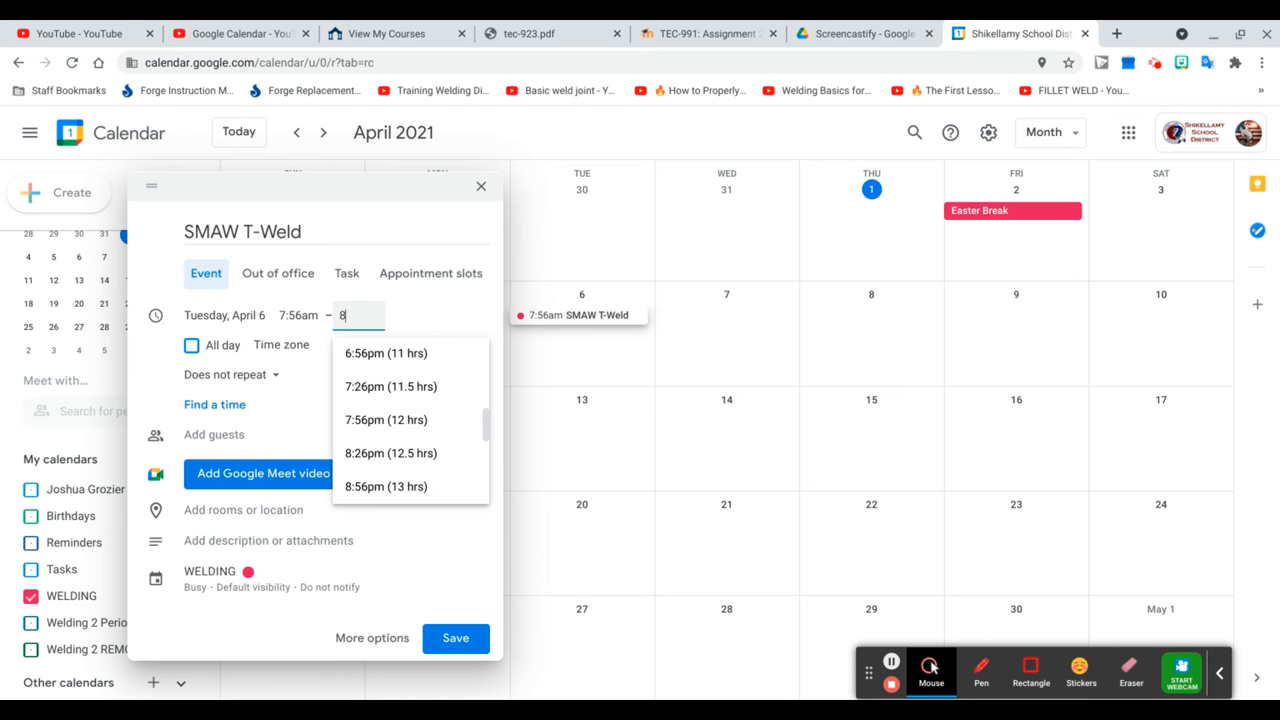
{"action": "type", "text": ":36am"}
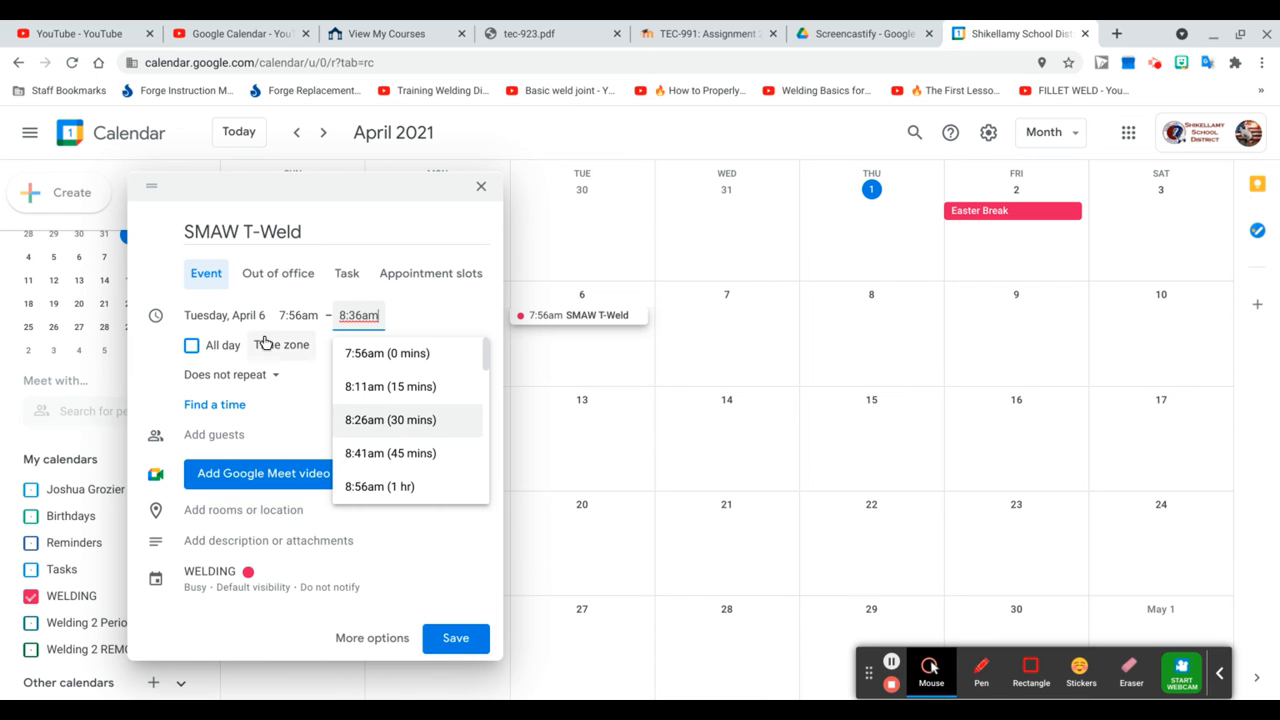
{"action": "left_click", "coordinate": [455, 645]}
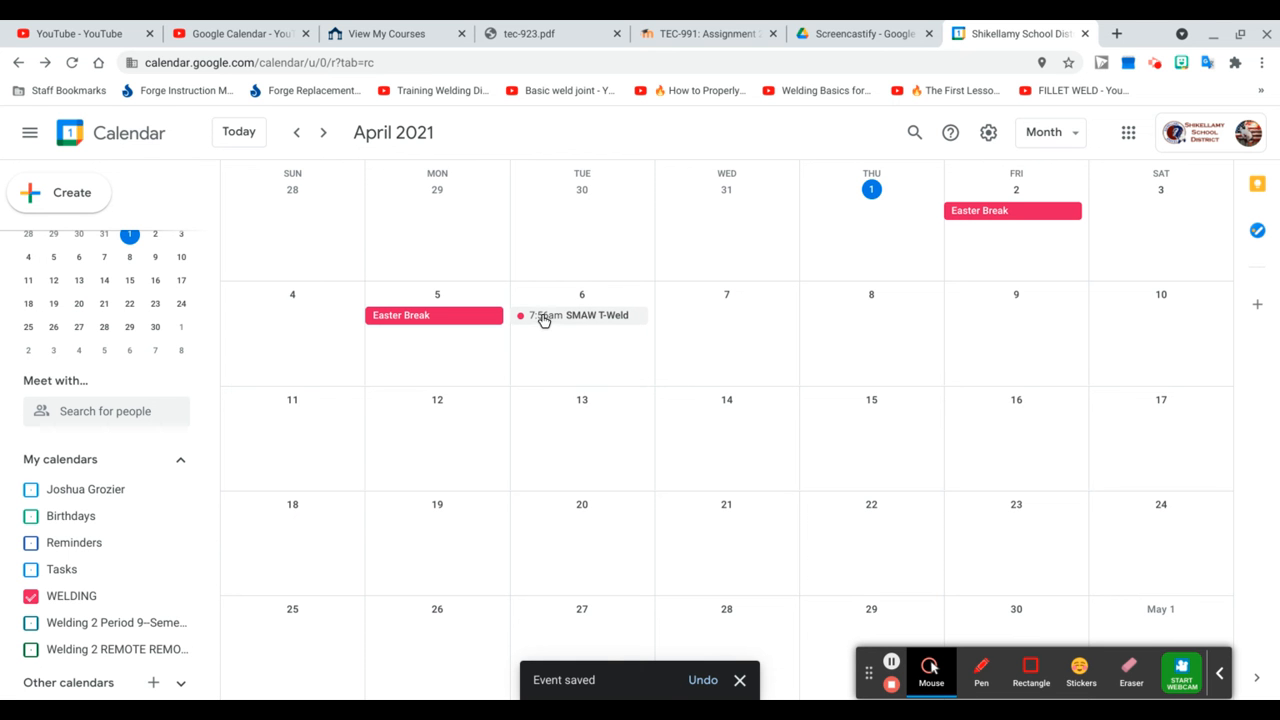
{"action": "left_click", "coordinate": [613, 325]}
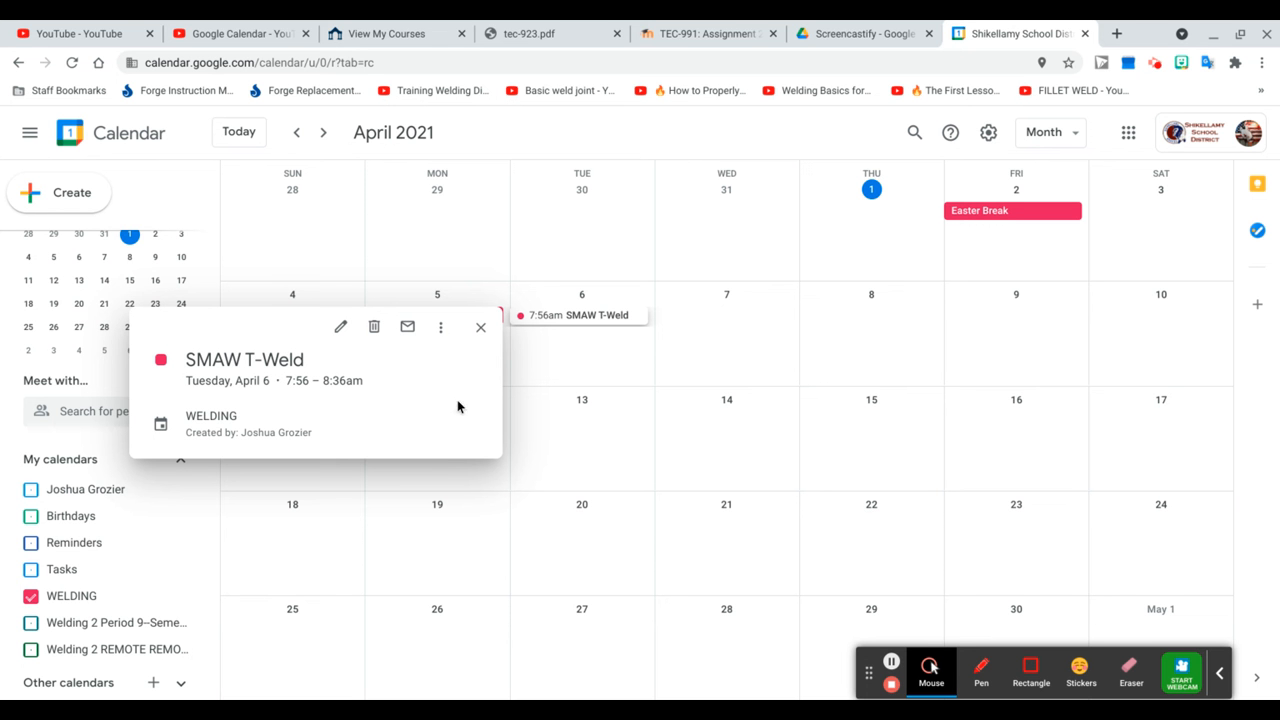
{"action": "left_click", "coordinate": [484, 332]}
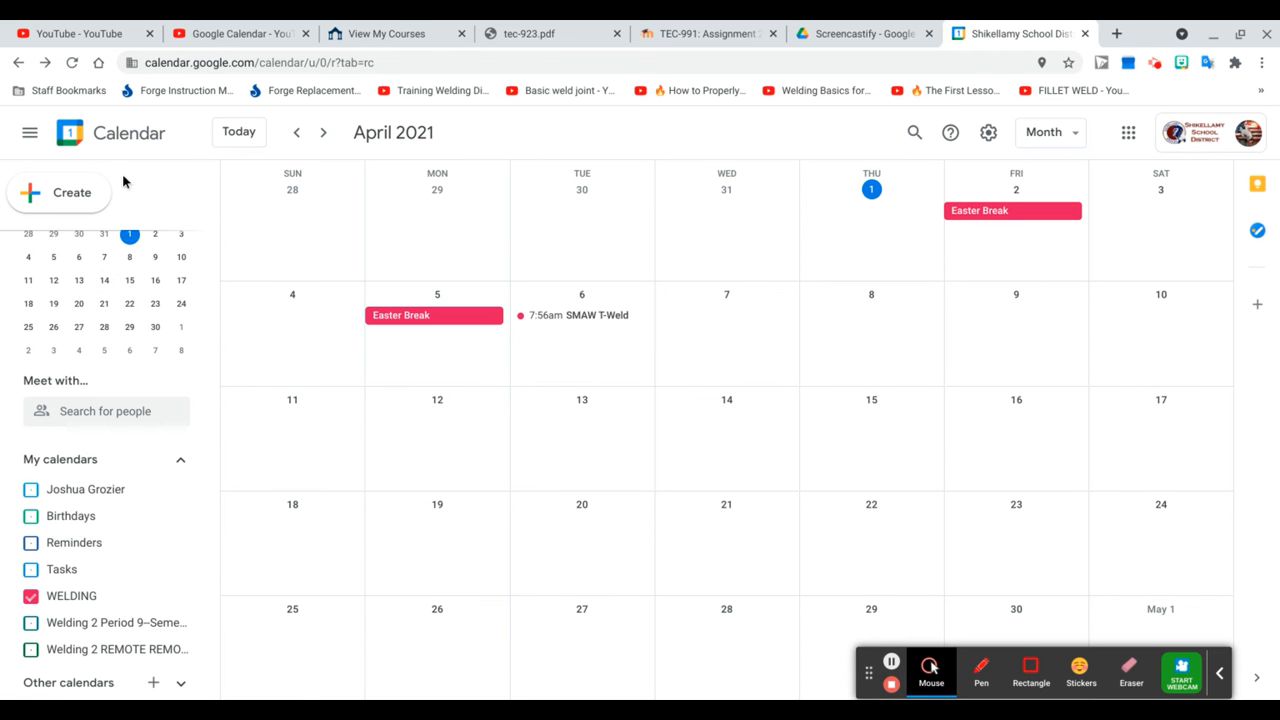
Start a new WELDING calendar event titled "SMAW T-Welds DUE!" and set its date to Friday, April 9
{"action": "left_click", "coordinate": [58, 197]}
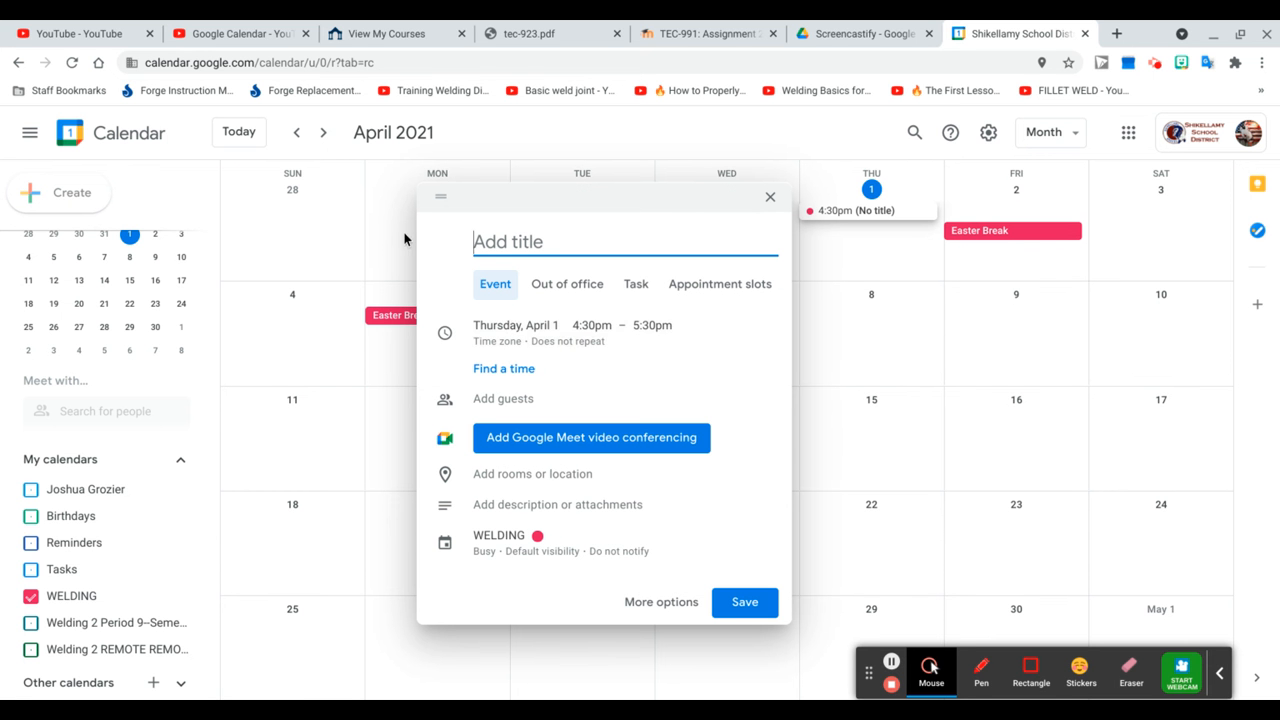
{"action": "type", "text": "SMAW "}
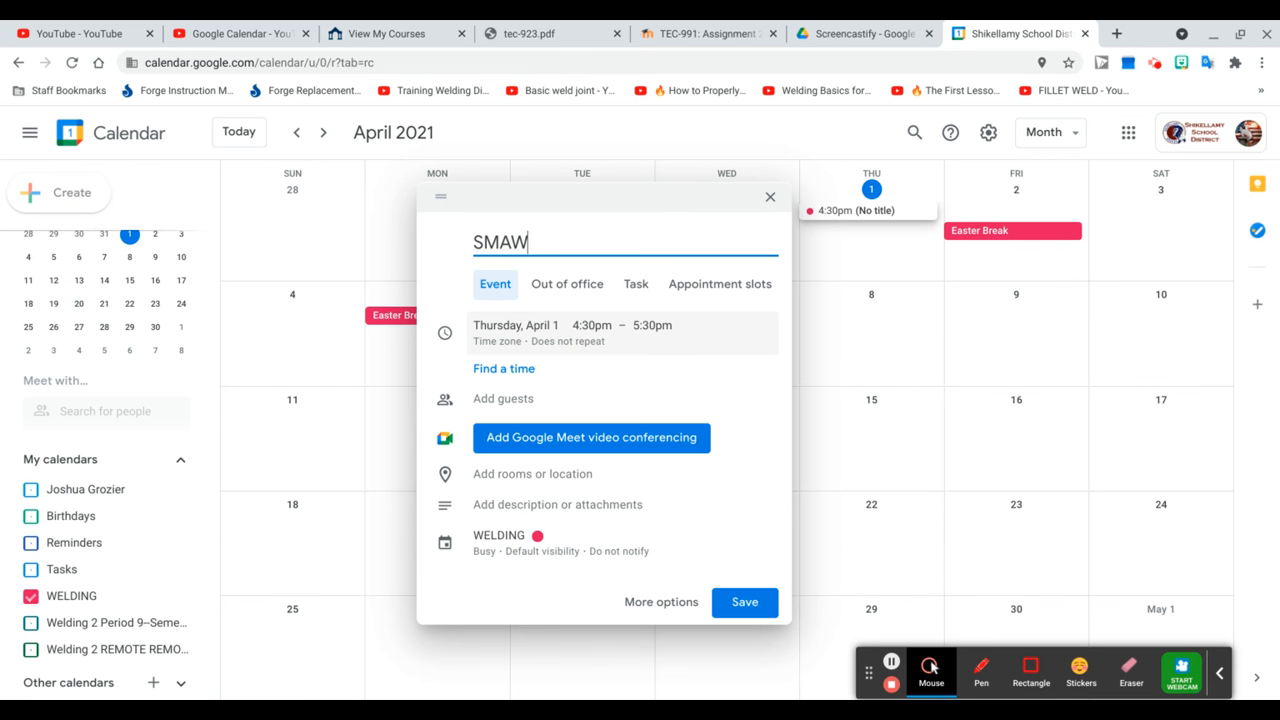
{"action": "type", "text": "T-Welds DUE!"}
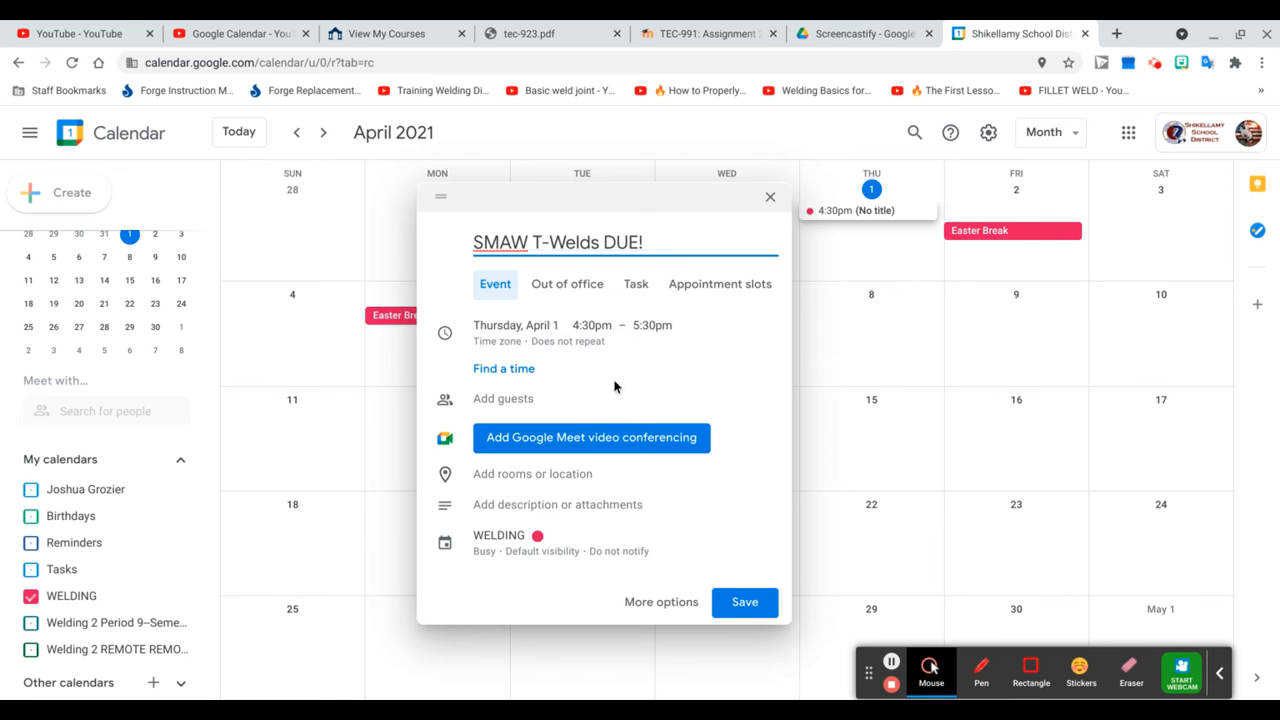
{"action": "left_click", "coordinate": [528, 327]}
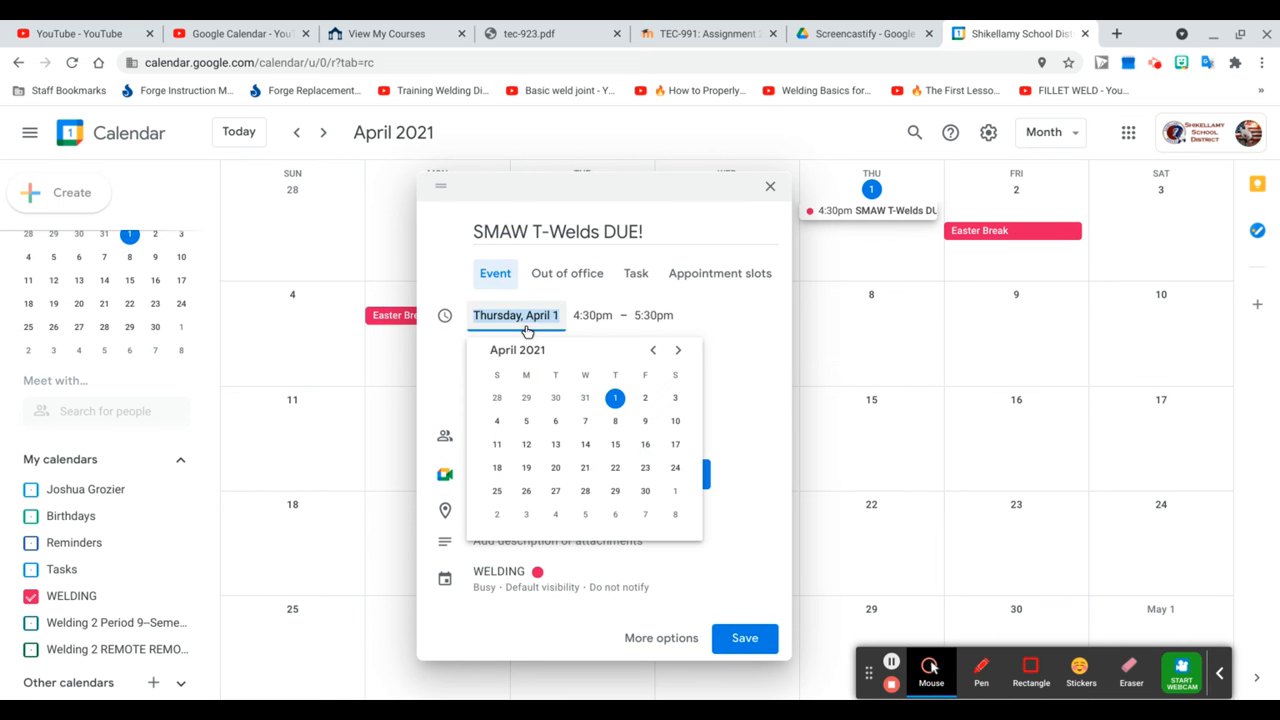
{"action": "left_click", "coordinate": [645, 426]}
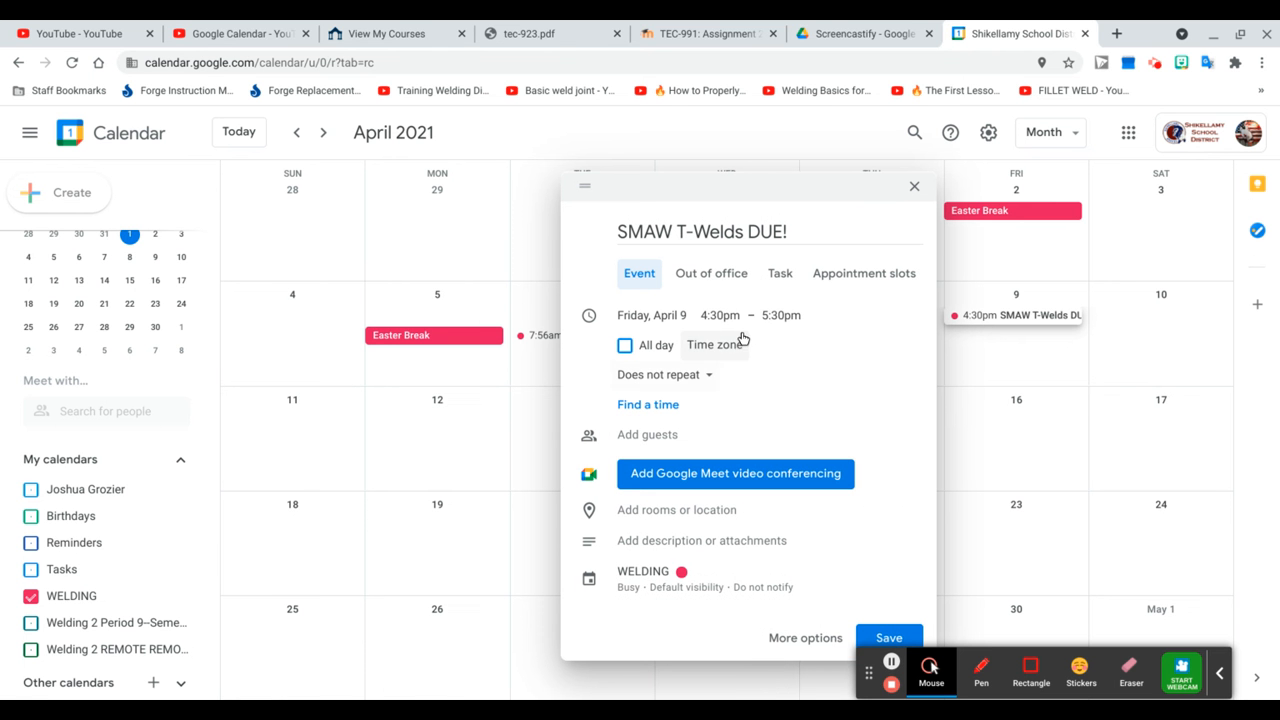
Set the "SMAW T-Welds DUE!" event's time to 7:56am–8:36am and save it
{"action": "left_click", "coordinate": [712, 313]}
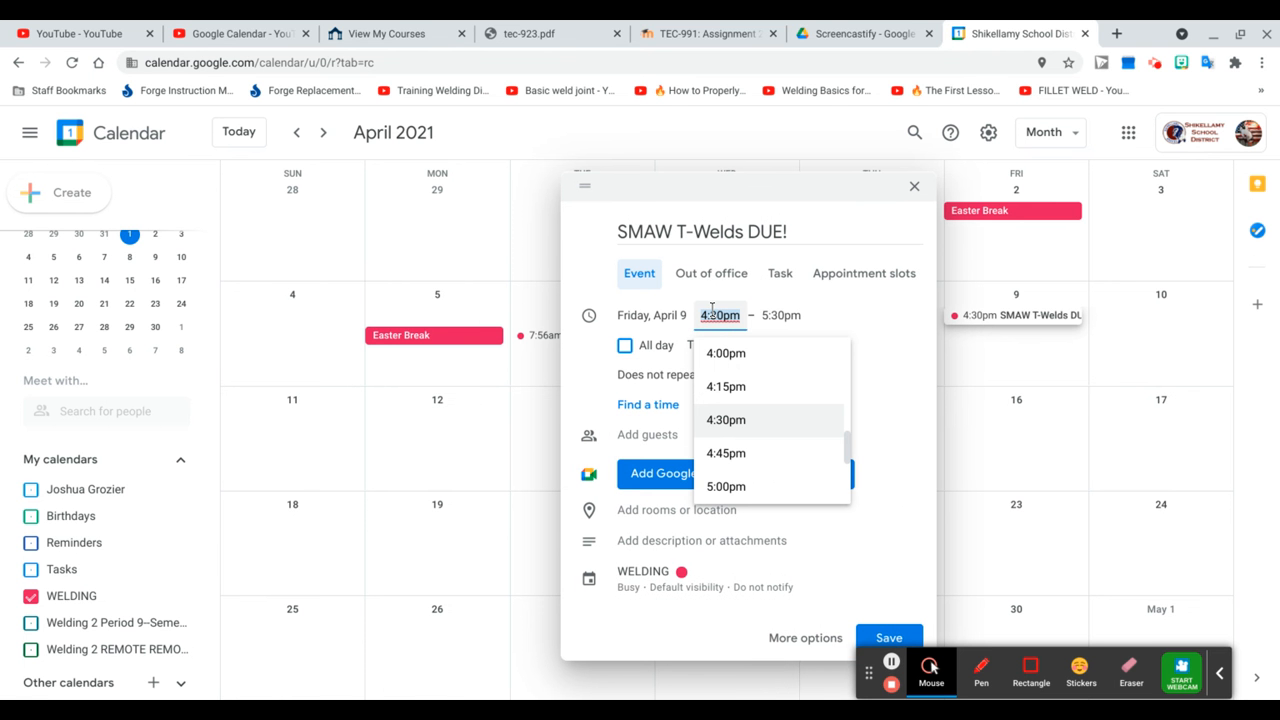
{"action": "type", "text": "7:56am"}
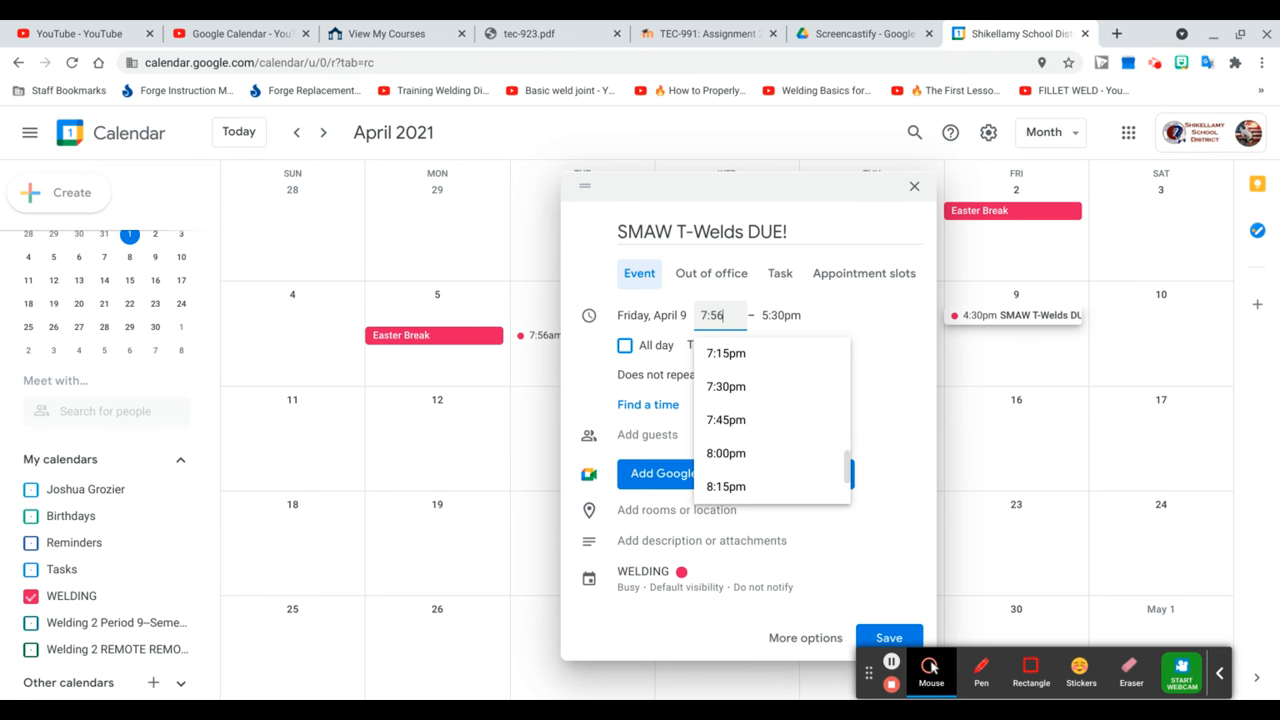
{"action": "left_click", "coordinate": [790, 312]}
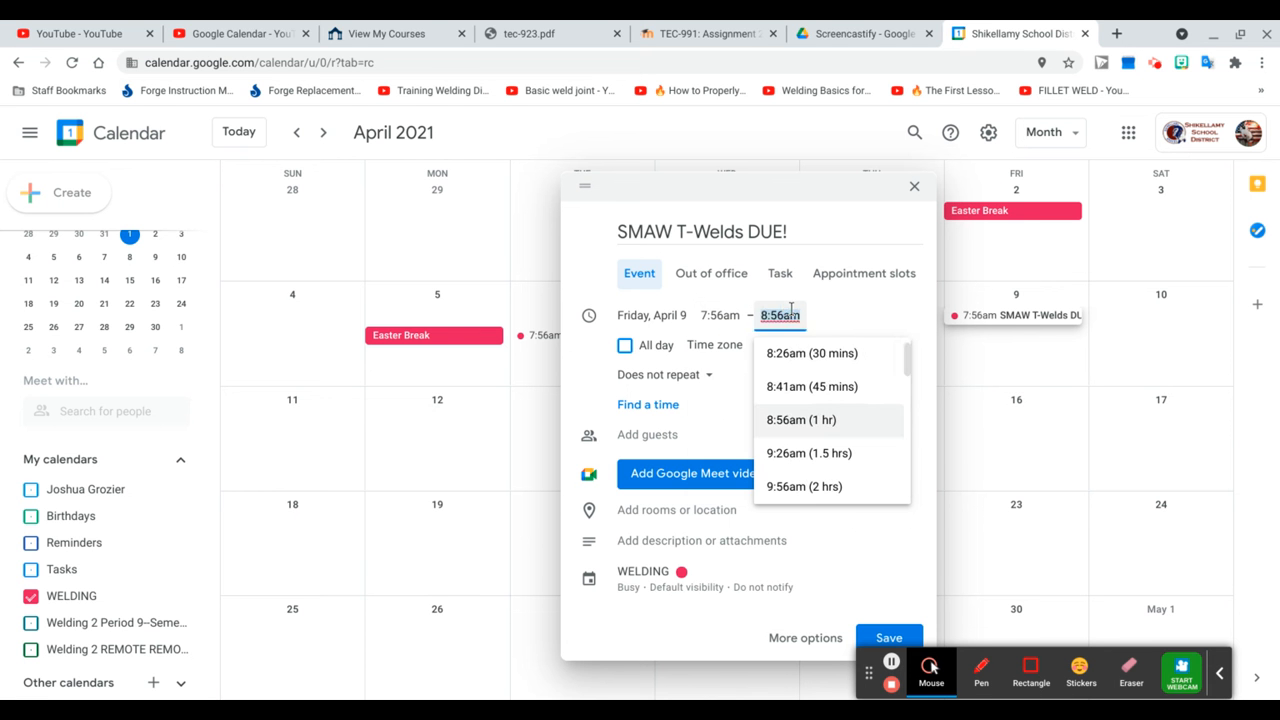
{"action": "type", "text": "8:36am"}
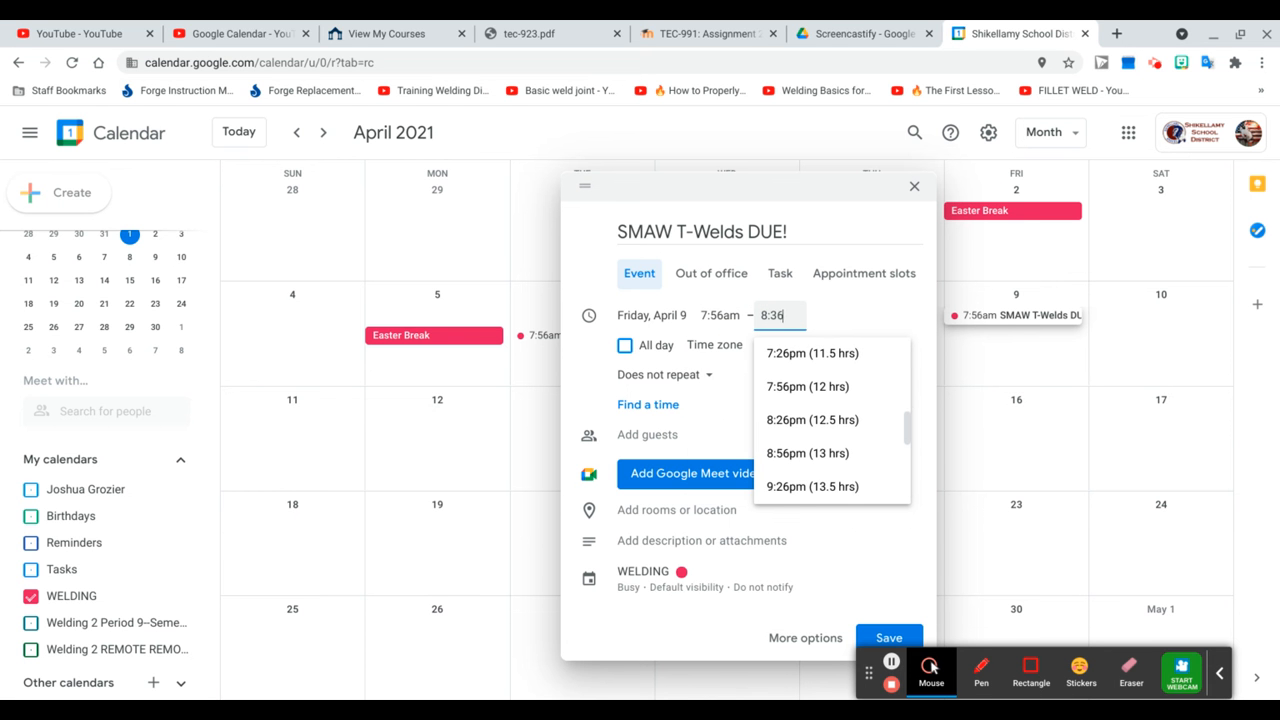
{"action": "left_click", "coordinate": [889, 637]}
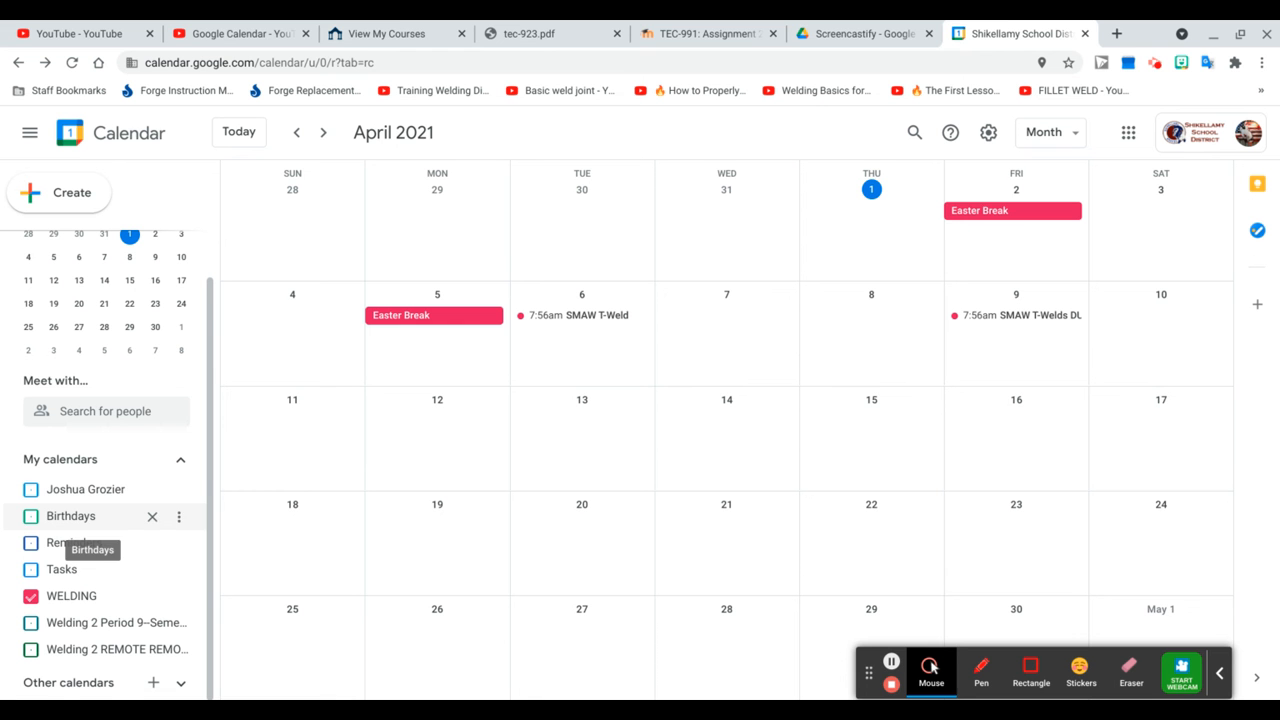
Show the owner's personal calendar alongside WELDING to compare their events, and hide it again
{"action": "left_click", "coordinate": [31, 490]}
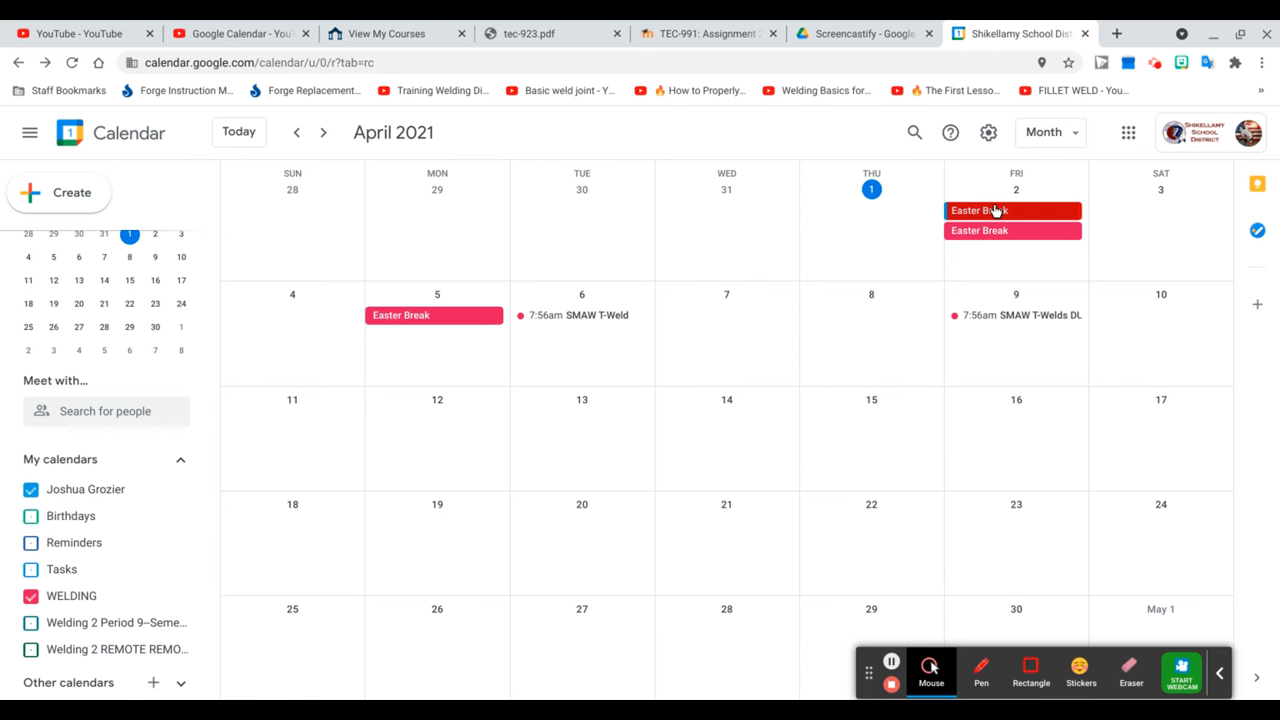
{"action": "left_click", "coordinate": [31, 518]}
{"action": "left_click", "coordinate": [31, 542]}
{"action": "left_click", "coordinate": [31, 518]}
{"action": "left_click", "coordinate": [31, 543]}
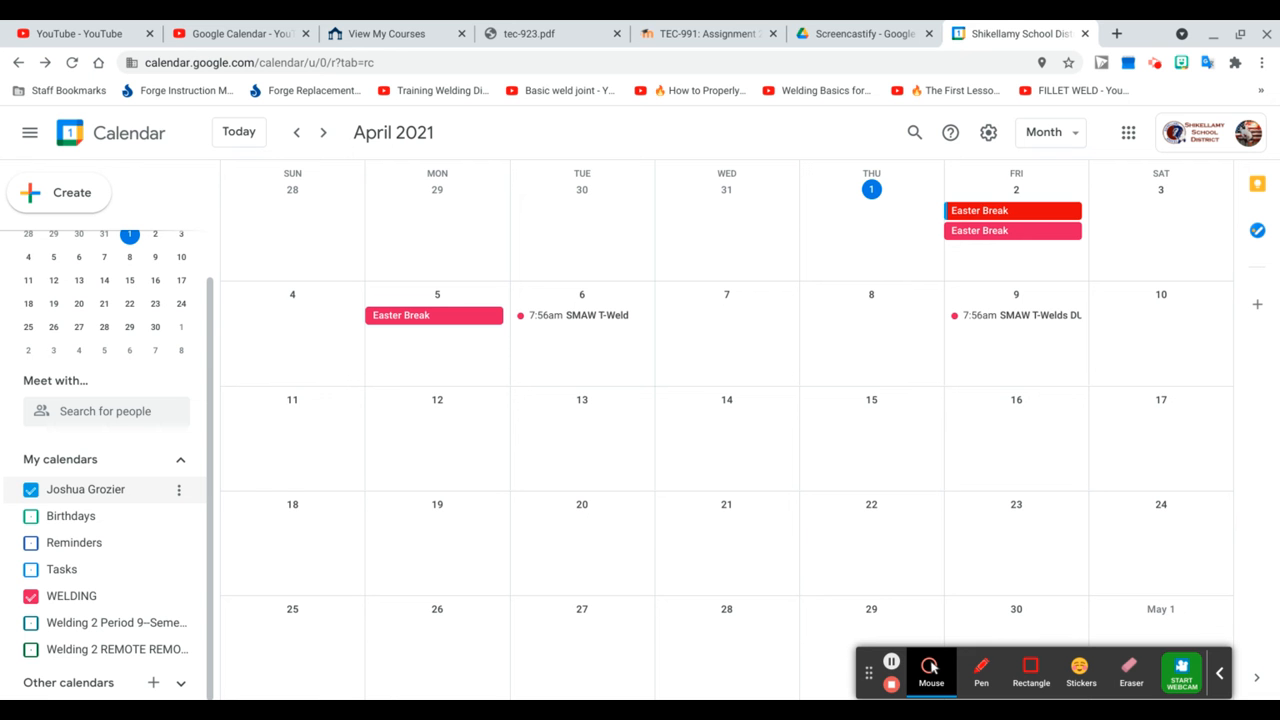
{"action": "left_click", "coordinate": [35, 490]}
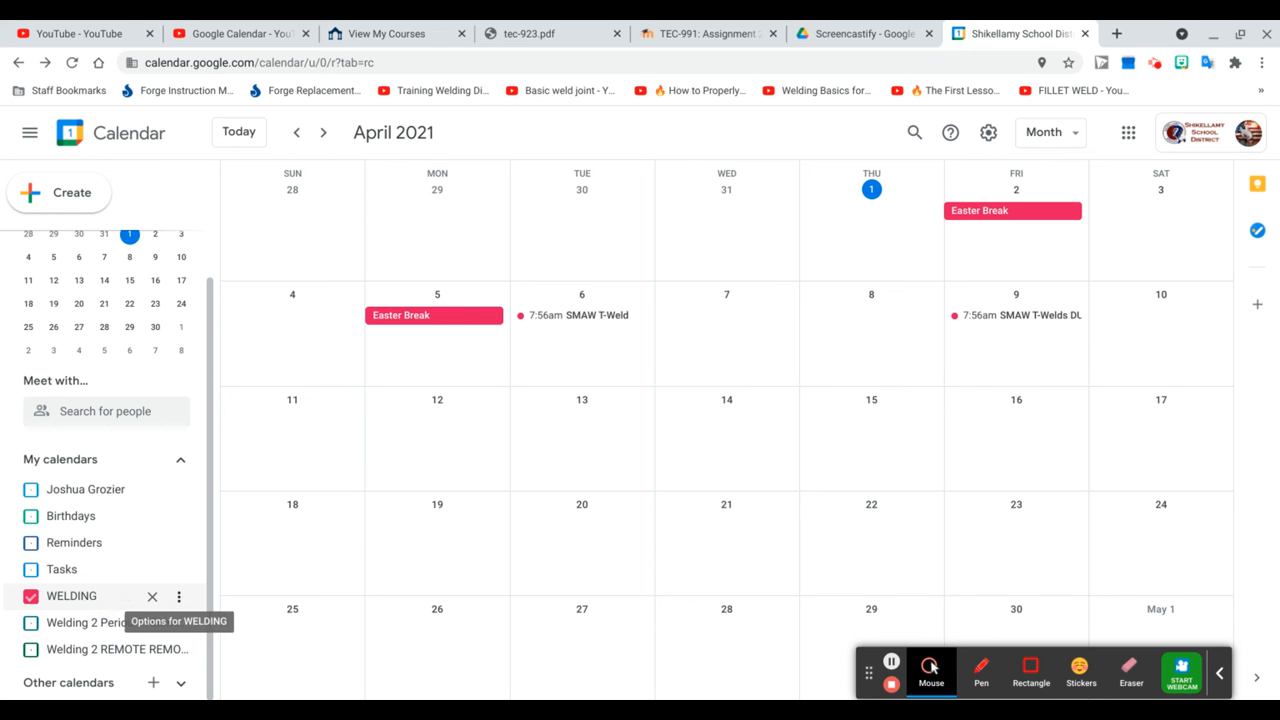
Open the settings and sharing page of the WELDING calendar and look through its auto-accept invitations options
{"action": "left_click", "coordinate": [179, 596]}
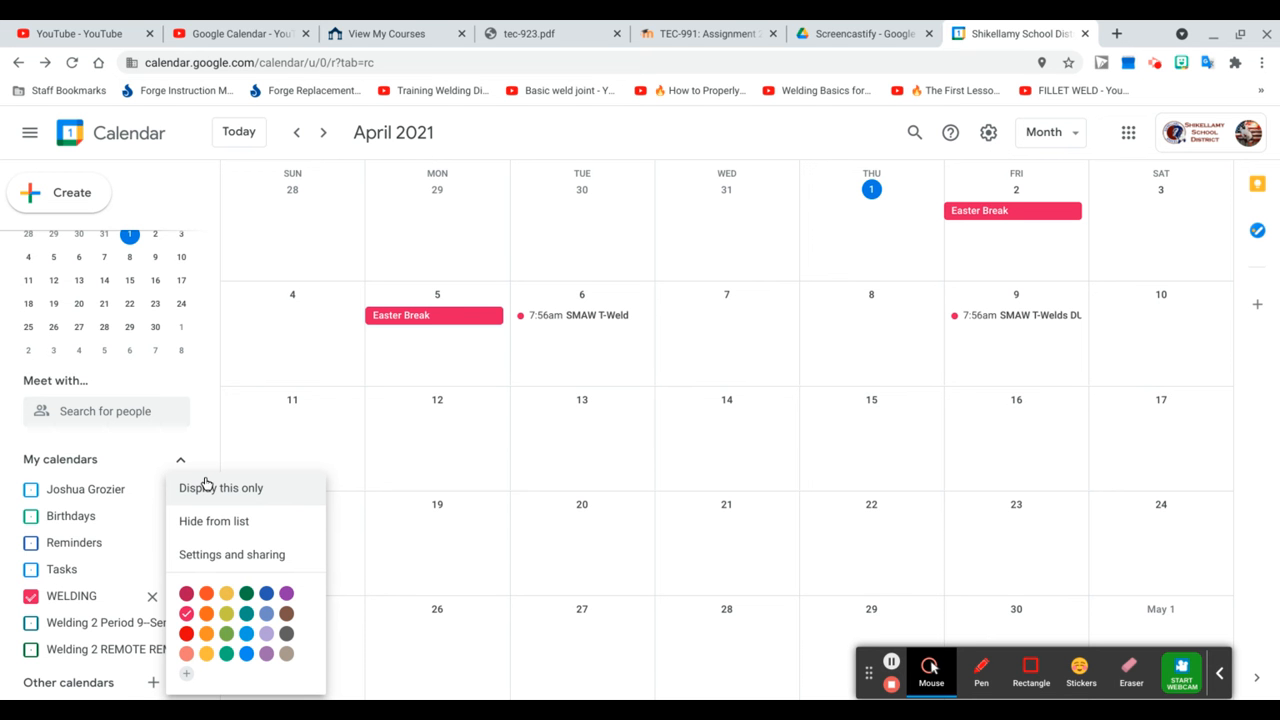
{"action": "left_click", "coordinate": [280, 463]}
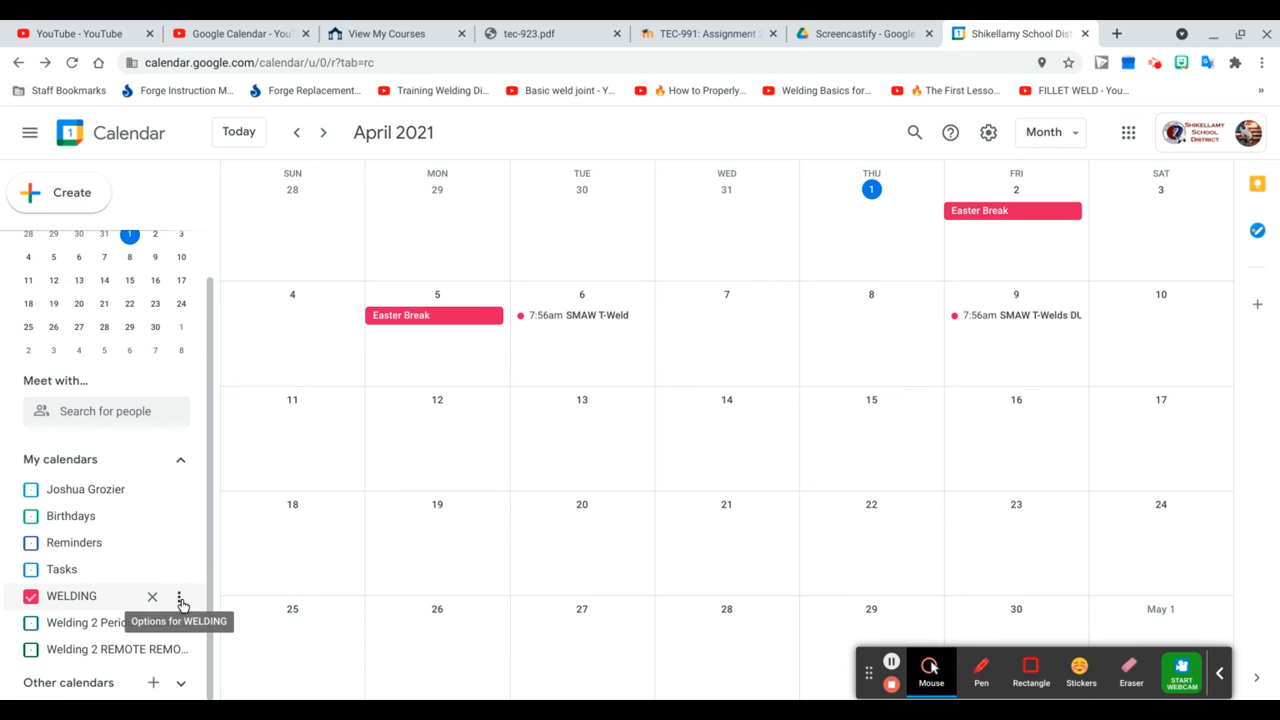
{"action": "left_click", "coordinate": [178, 597]}
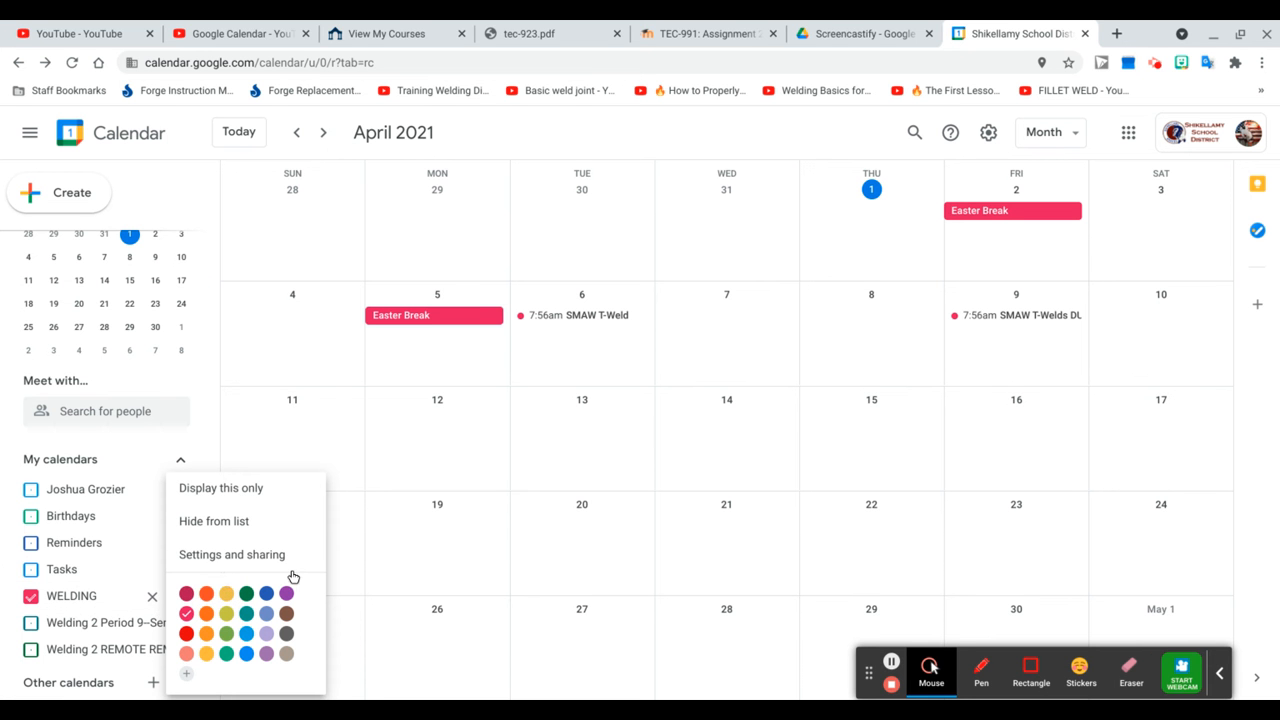
{"action": "left_click", "coordinate": [220, 556]}
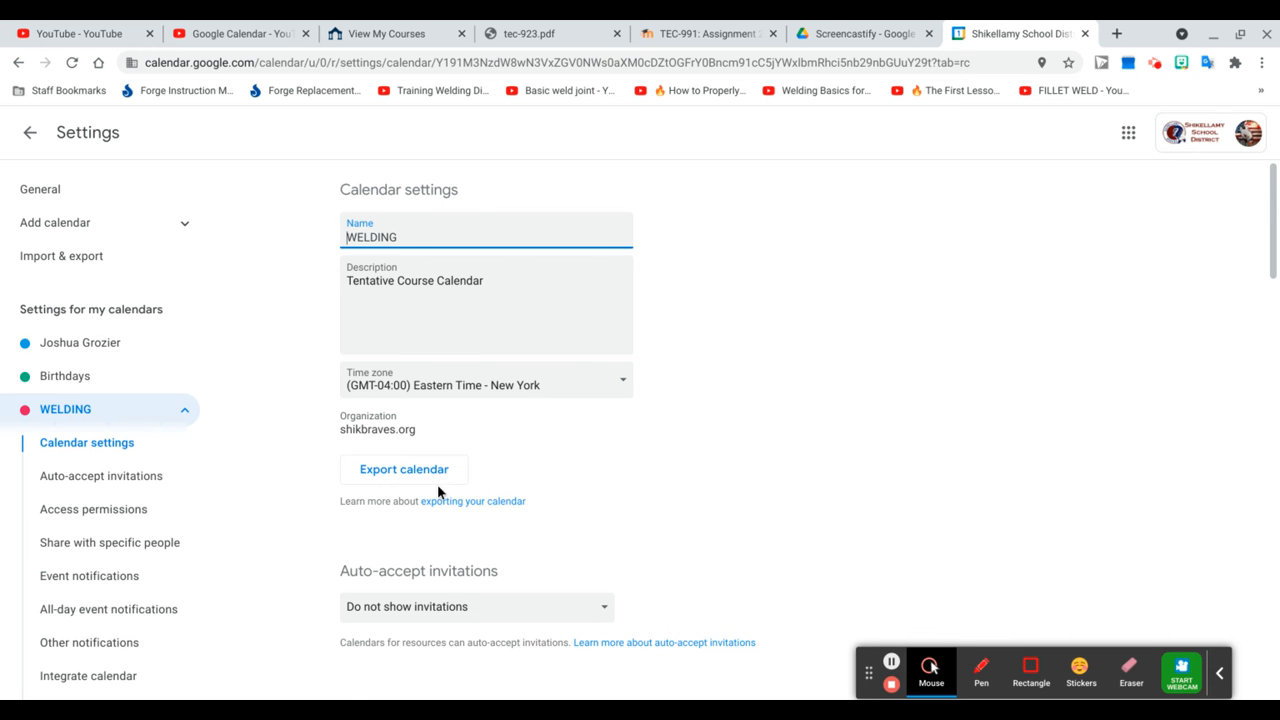
{"action": "scroll", "coordinate": [704, 490], "scroll_direction": "down", "scroll_amount": 3}
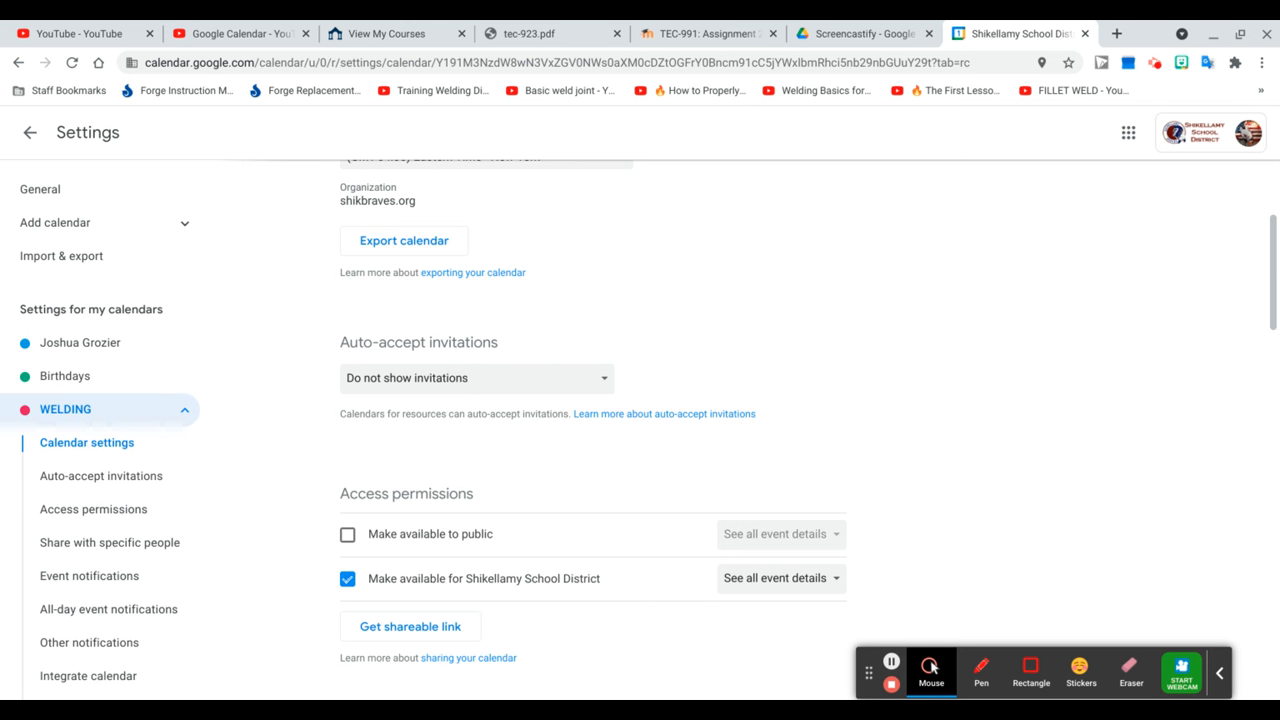
{"action": "left_click", "coordinate": [606, 388]}
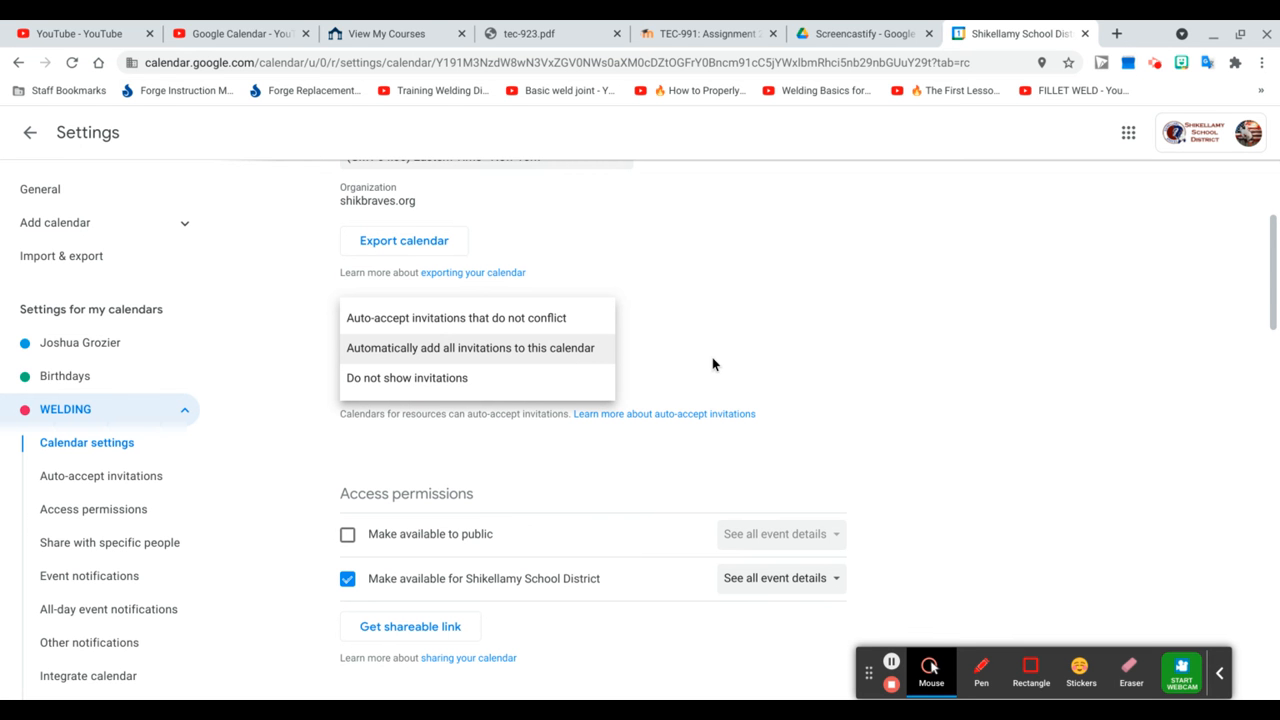
{"action": "left_click", "coordinate": [888, 376]}
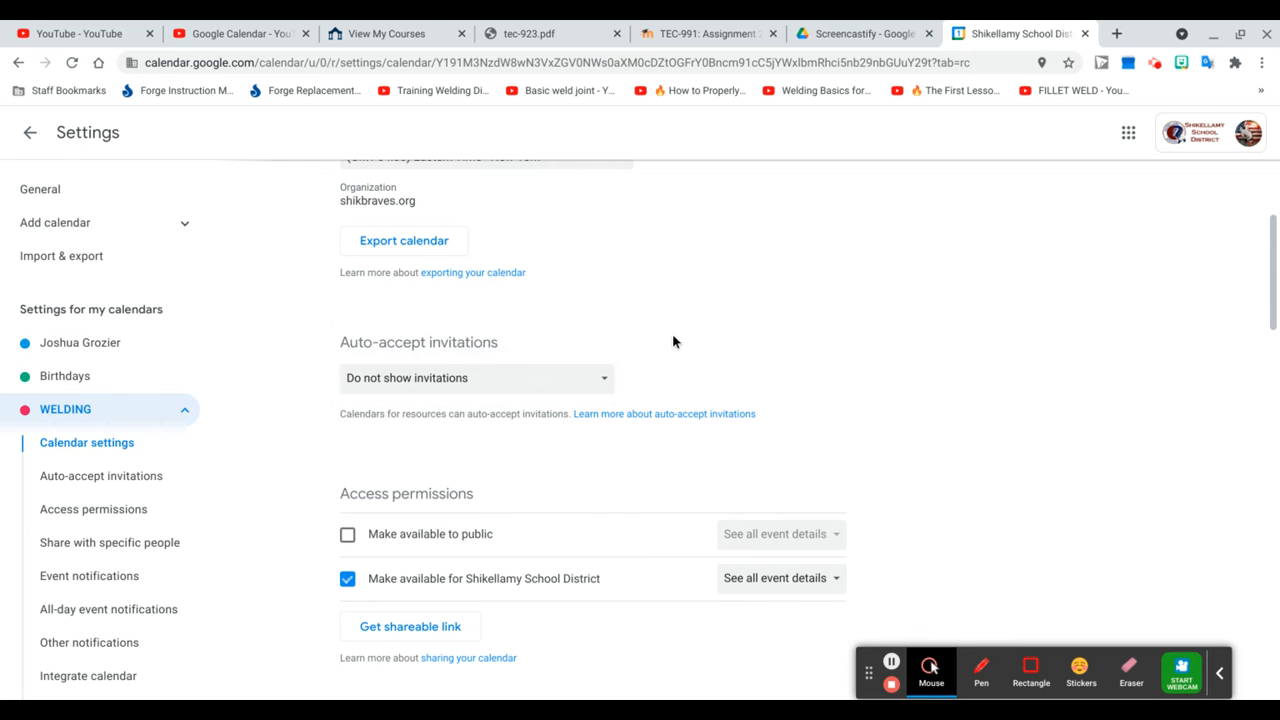
Make the WELDING calendar available to the public in its access permissions and accept the warning
{"action": "scroll", "coordinate": [817, 446], "scroll_direction": "down", "scroll_amount": 1}
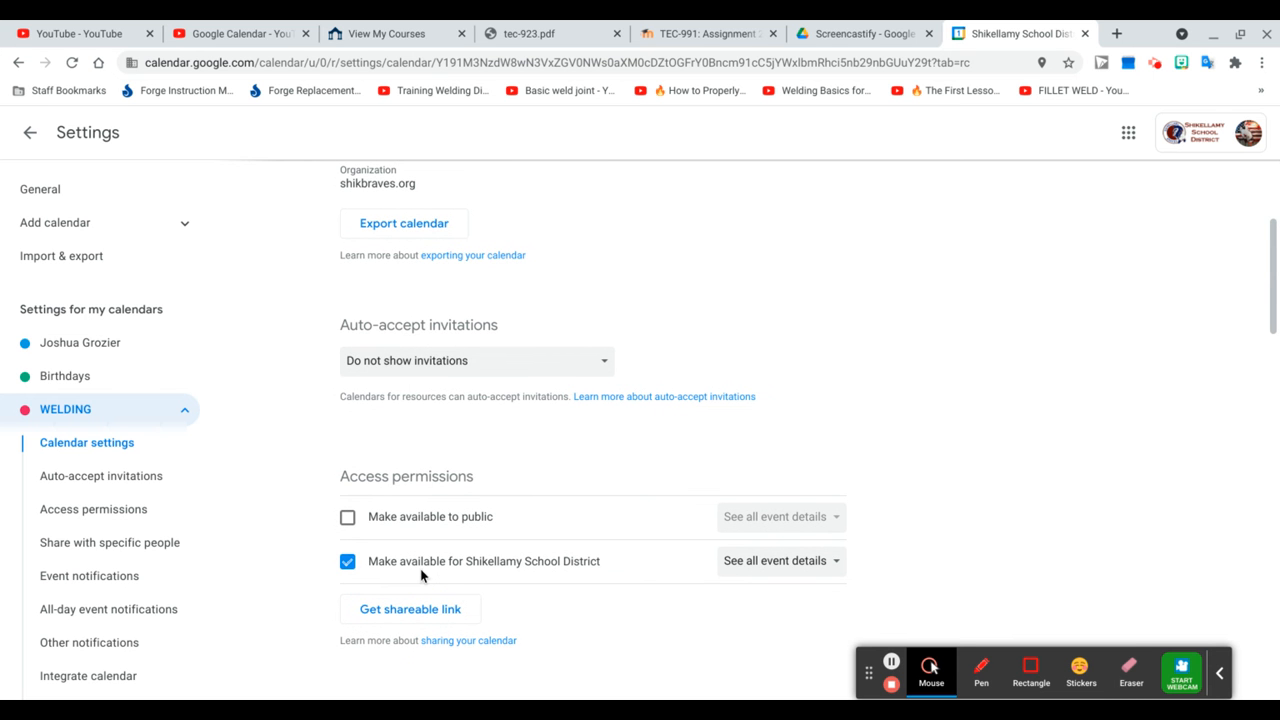
{"action": "scroll", "coordinate": [592, 452], "scroll_direction": "down", "scroll_amount": 1}
{"action": "scroll", "coordinate": [592, 452], "scroll_direction": "down", "scroll_amount": 1}
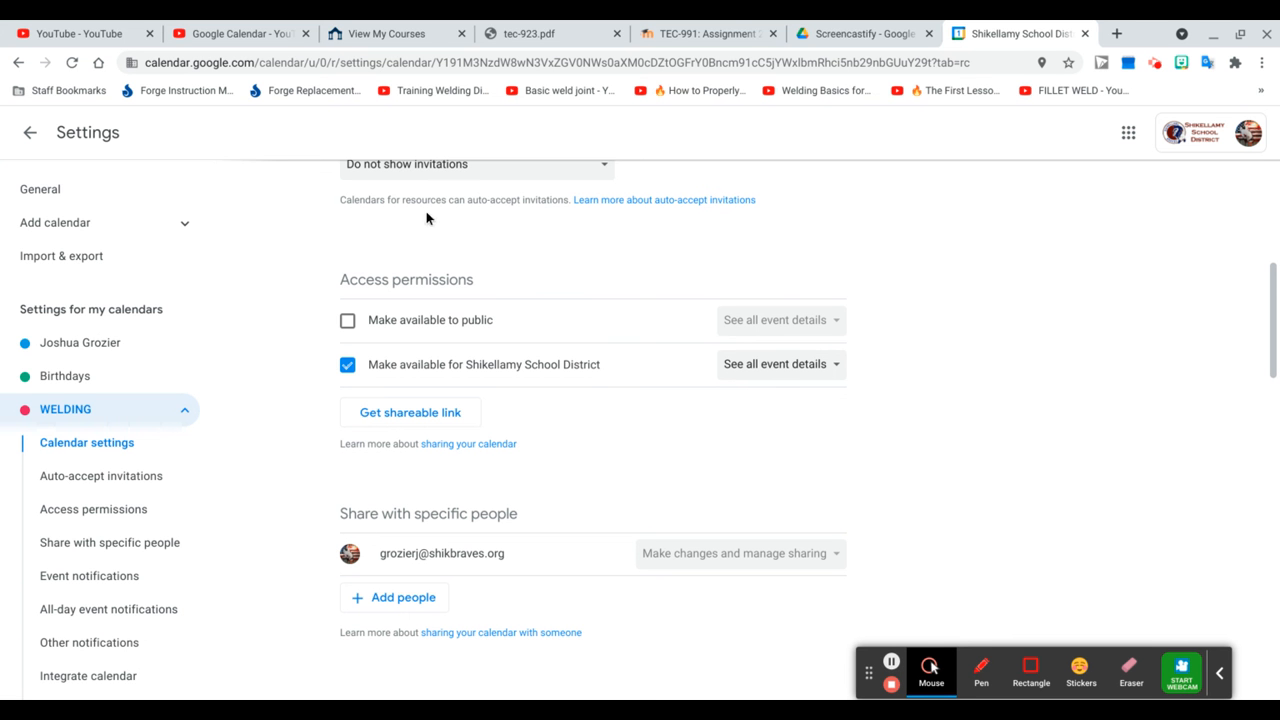
{"action": "left_click", "coordinate": [347, 321]}
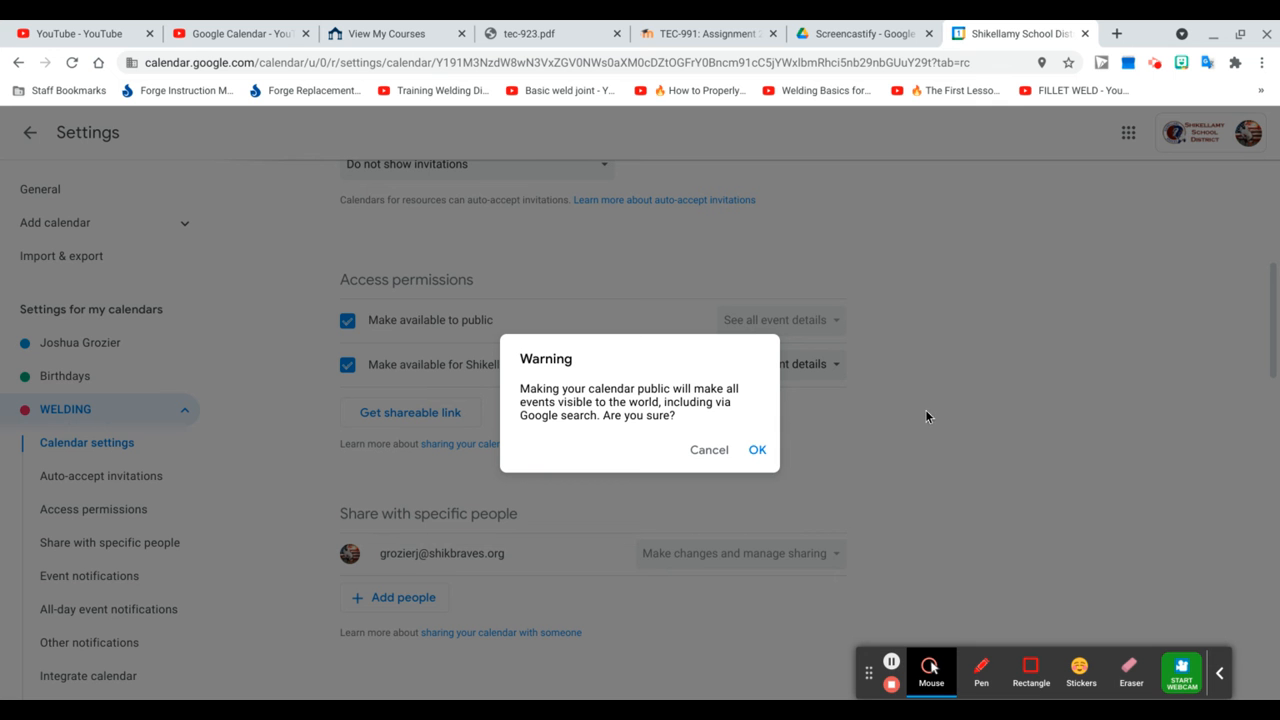
{"action": "left_click", "coordinate": [760, 457]}
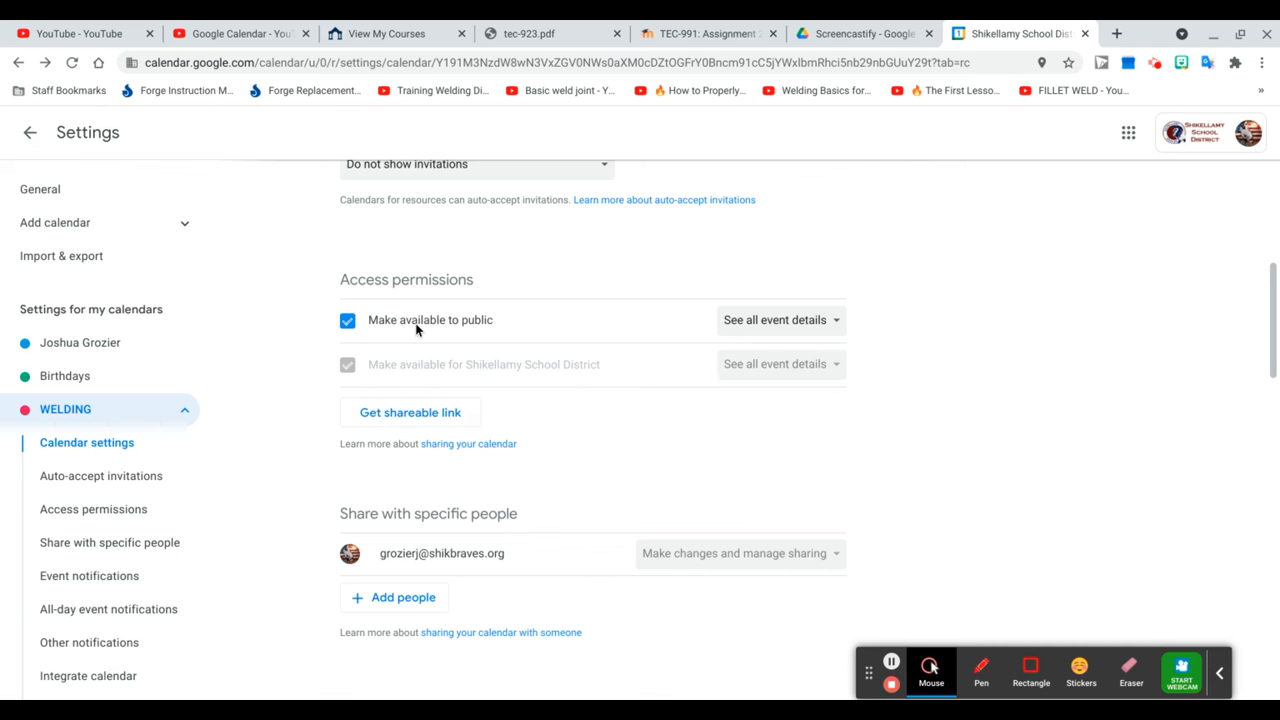
{"action": "scroll", "coordinate": [689, 413], "scroll_direction": "down", "scroll_amount": 1}
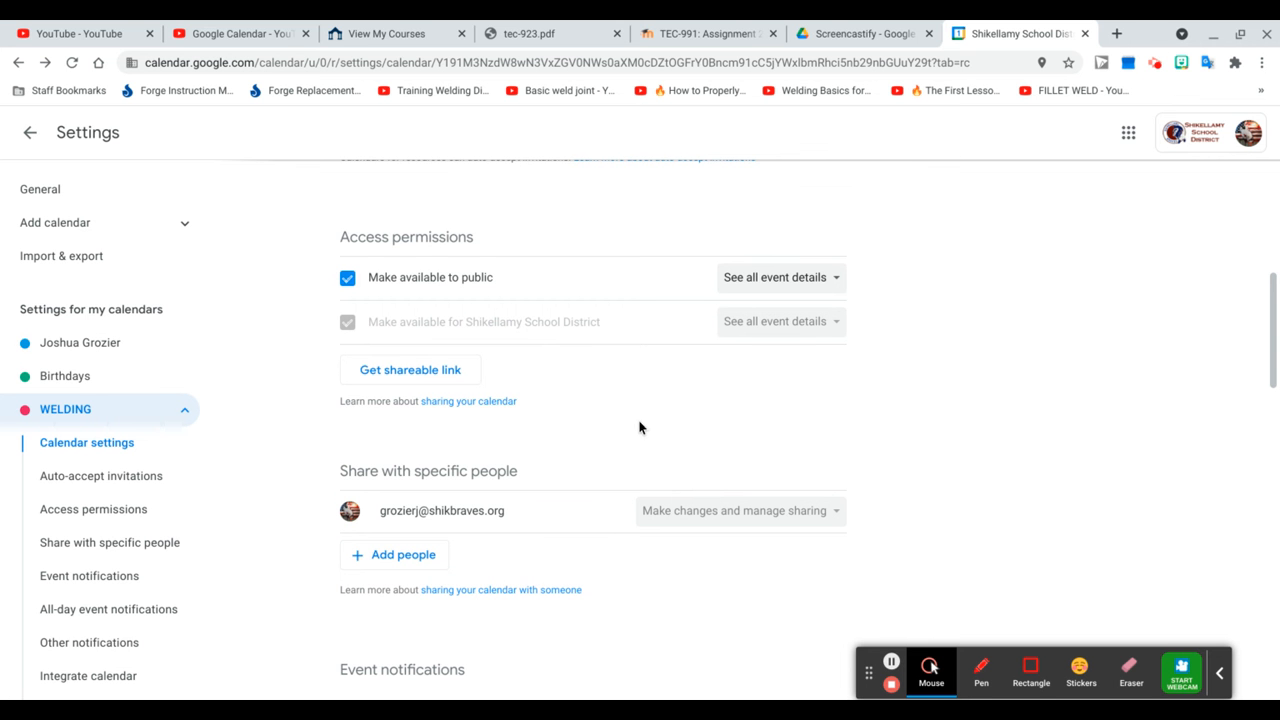
{"action": "scroll", "coordinate": [634, 426], "scroll_direction": "down", "scroll_amount": 3}
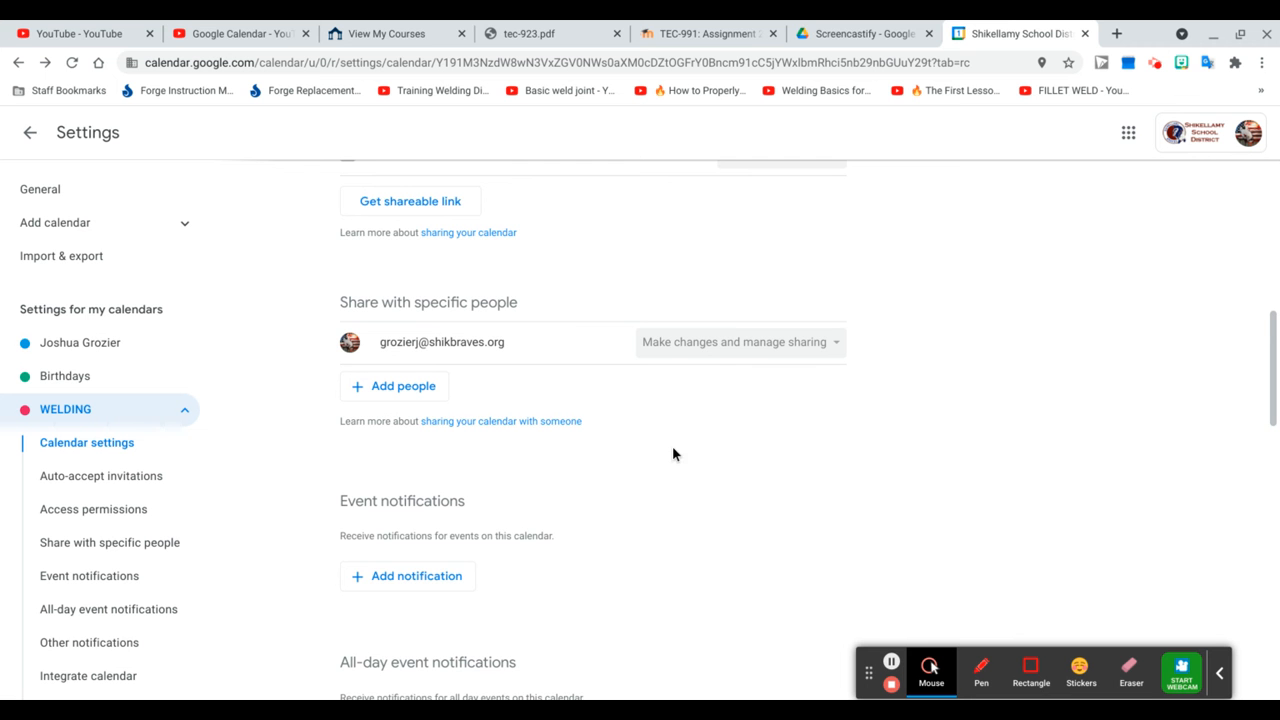
Review the WELDING calendar's people-sharing and notification settings, including the email notification choices for new events
{"action": "scroll", "coordinate": [602, 500], "scroll_direction": "down", "scroll_amount": 1}
{"action": "scroll", "coordinate": [602, 500], "scroll_direction": "down", "scroll_amount": 1}
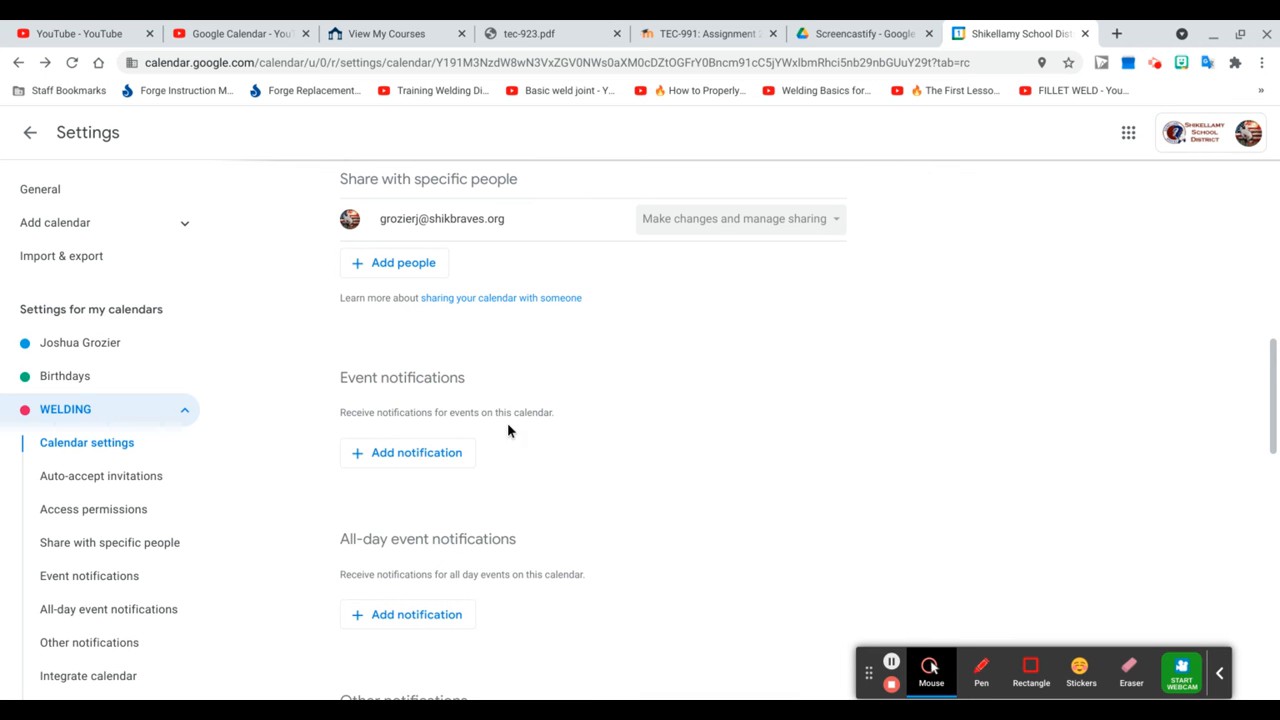
{"action": "scroll", "coordinate": [557, 500], "scroll_direction": "down", "scroll_amount": 1}
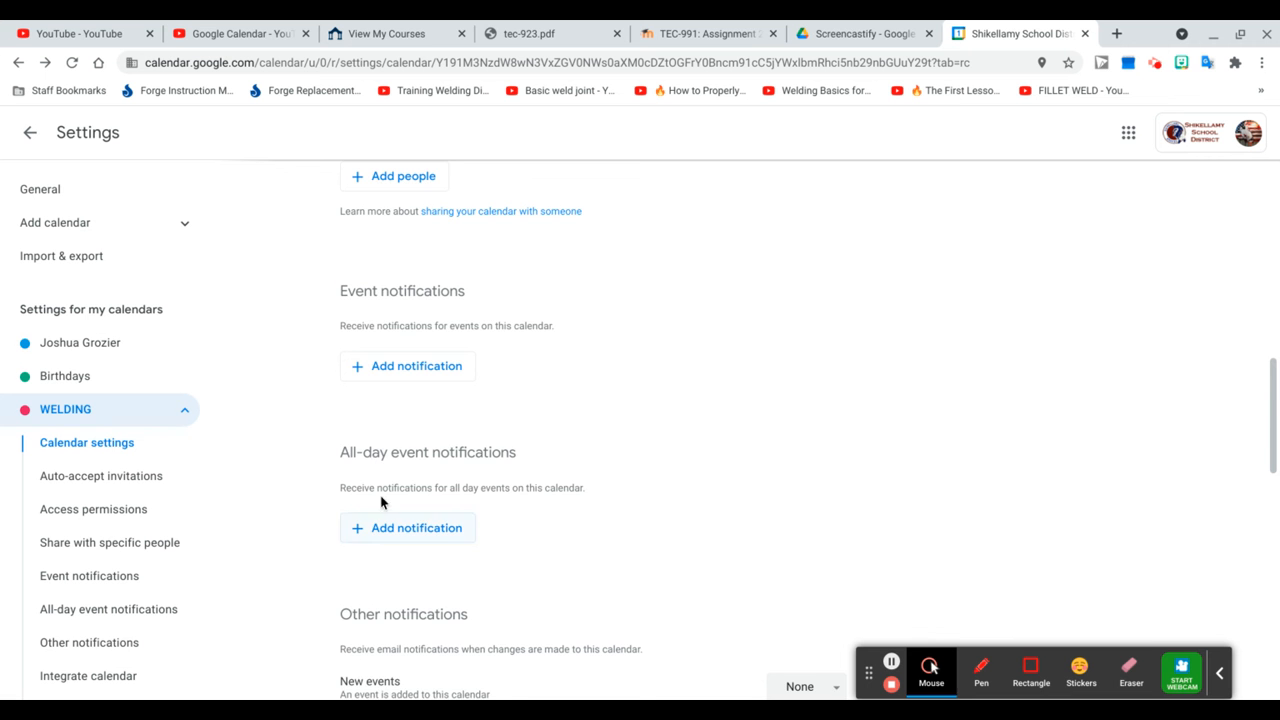
{"action": "scroll", "coordinate": [594, 538], "scroll_direction": "down", "scroll_amount": 3}
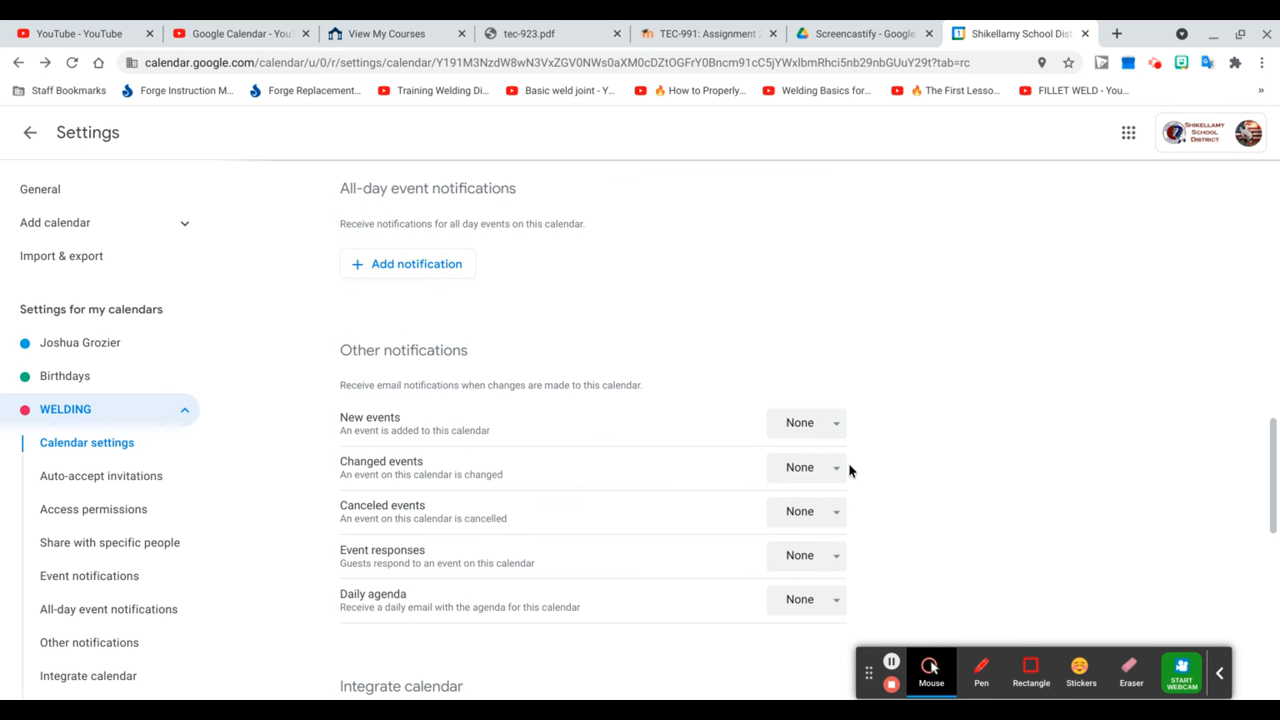
{"action": "left_click", "coordinate": [840, 435]}
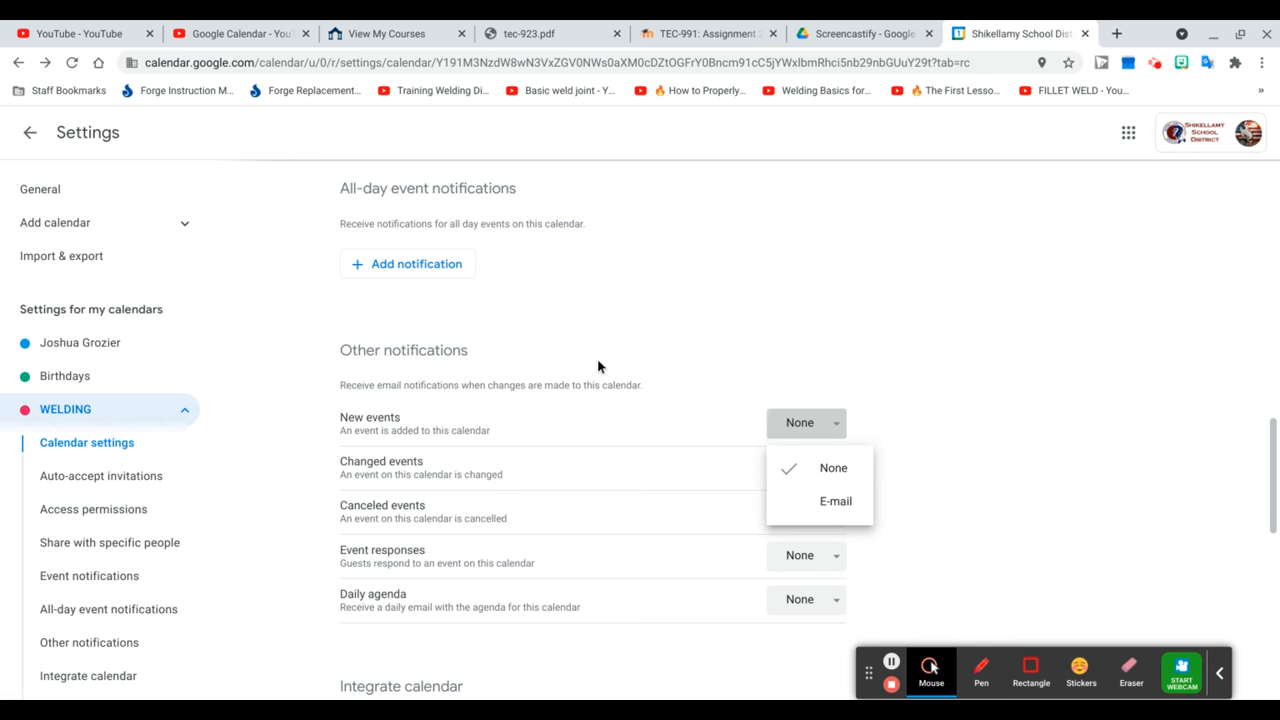
{"action": "left_click", "coordinate": [917, 463]}
Examine the WELDING calendar's integration details, including its public URL, embed code and iCal addresses, and the calendar removal options
{"action": "scroll", "coordinate": [537, 444], "scroll_direction": "down", "scroll_amount": 4}
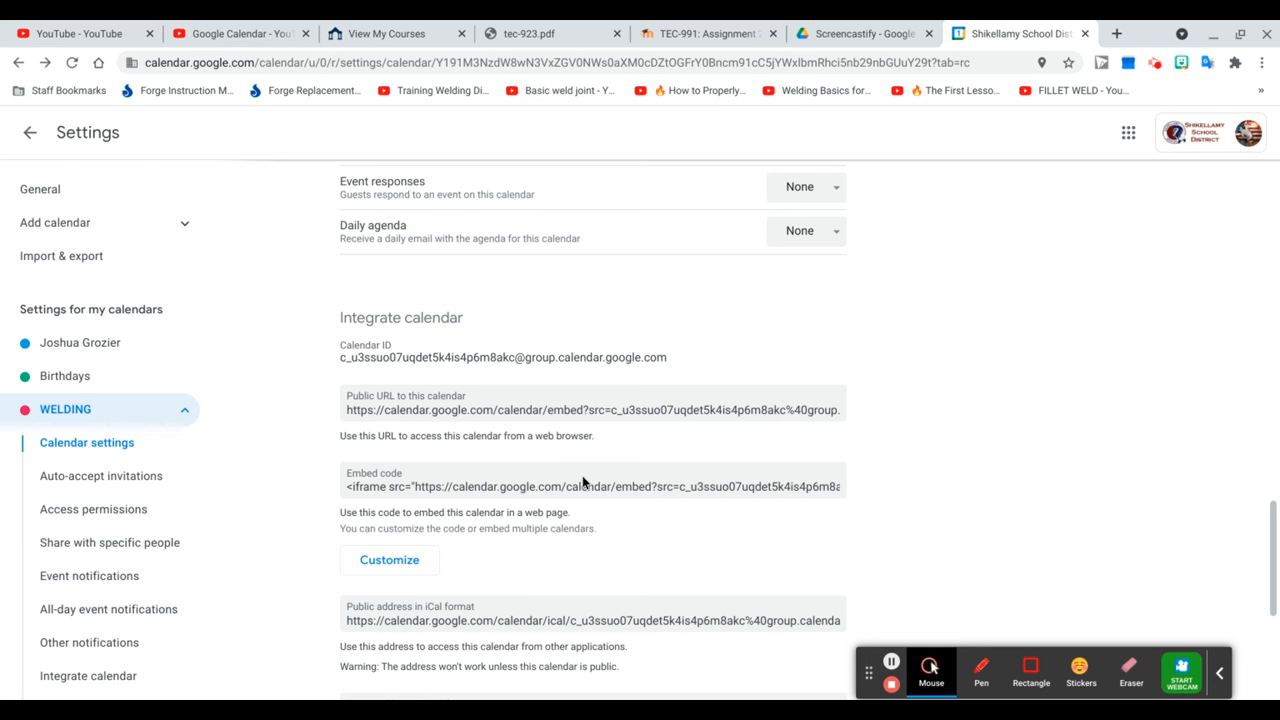
{"action": "scroll", "coordinate": [847, 490], "scroll_direction": "down", "scroll_amount": 1}
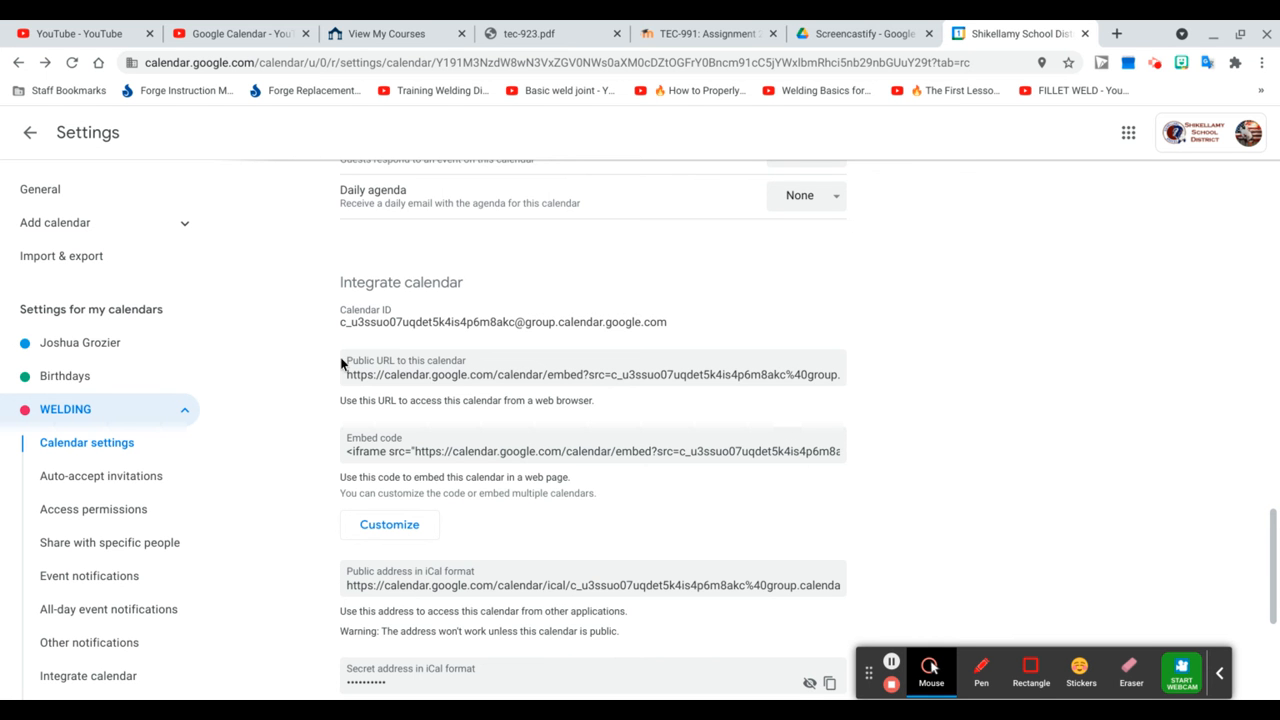
{"action": "scroll", "coordinate": [839, 400], "scroll_direction": "down", "scroll_amount": 1}
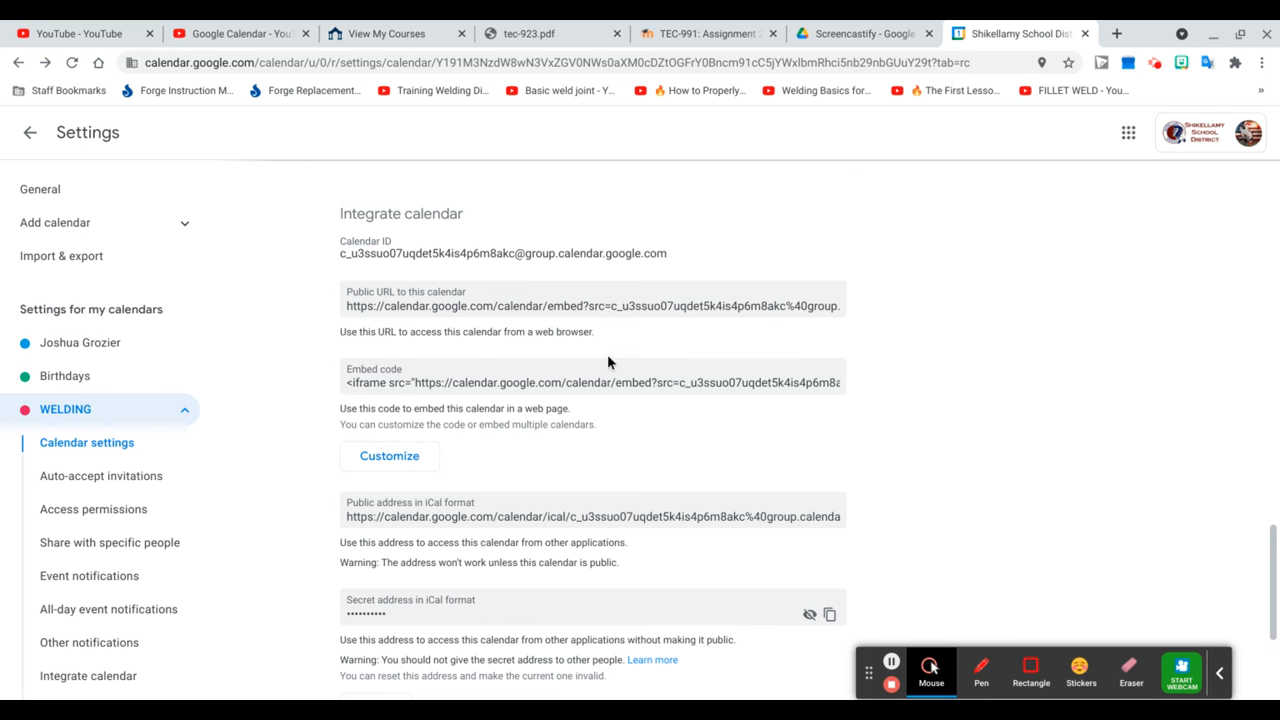
{"action": "scroll", "coordinate": [674, 440], "scroll_direction": "down", "scroll_amount": 1}
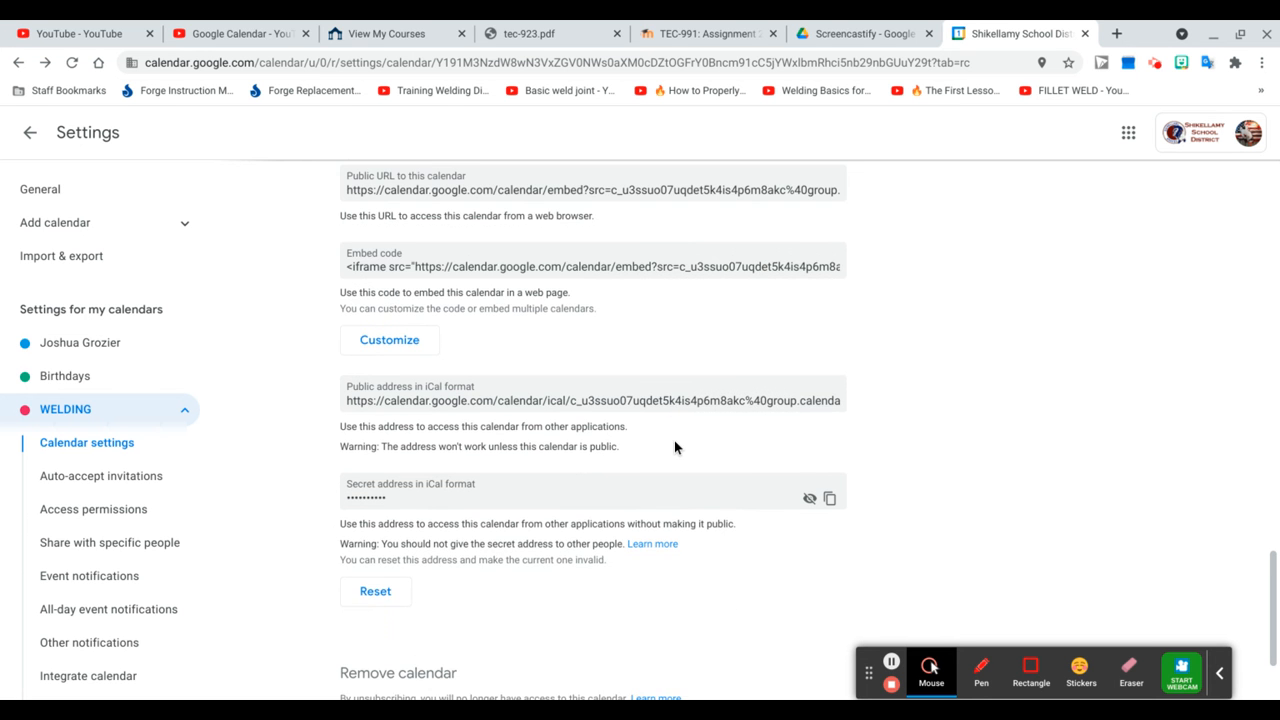
{"action": "scroll", "coordinate": [586, 460], "scroll_direction": "down", "scroll_amount": 1}
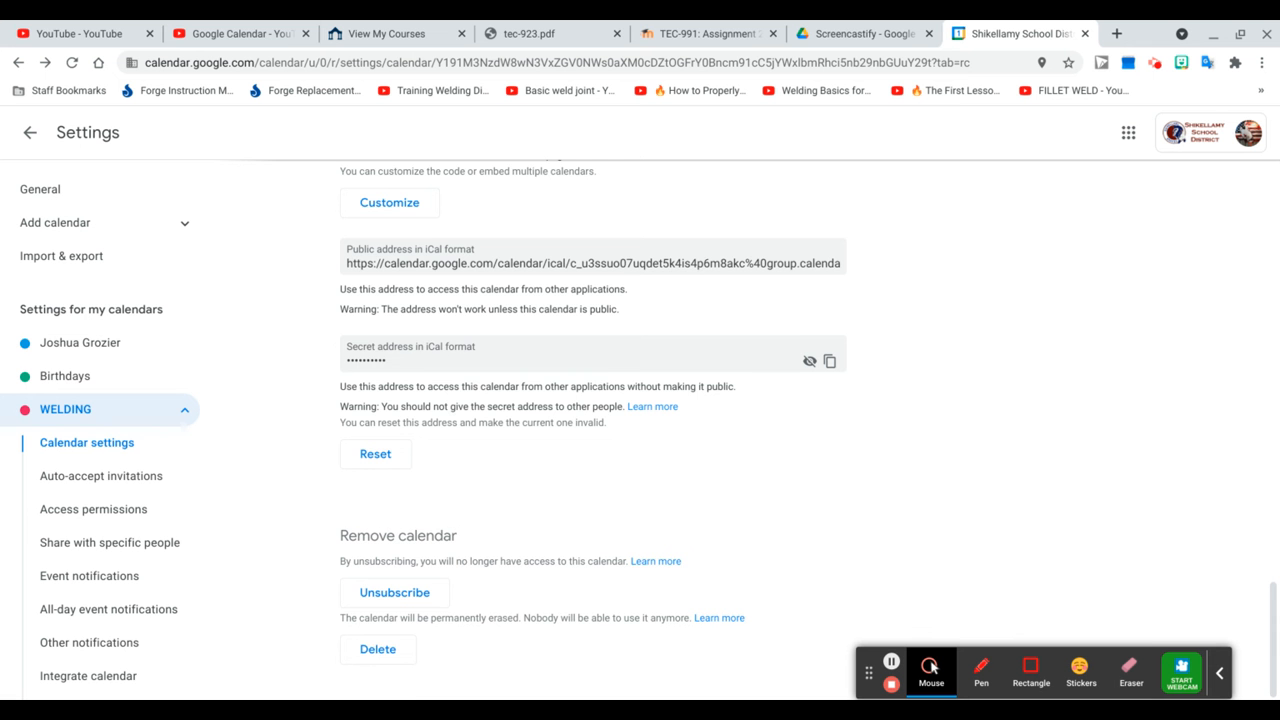
Leave the settings for the month view, look ahead to June 2021 and return to April 2021
{"action": "scroll", "coordinate": [772, 610], "scroll_direction": "up", "scroll_amount": 7}
{"action": "scroll", "coordinate": [376, 273], "scroll_direction": "up", "scroll_amount": 12}
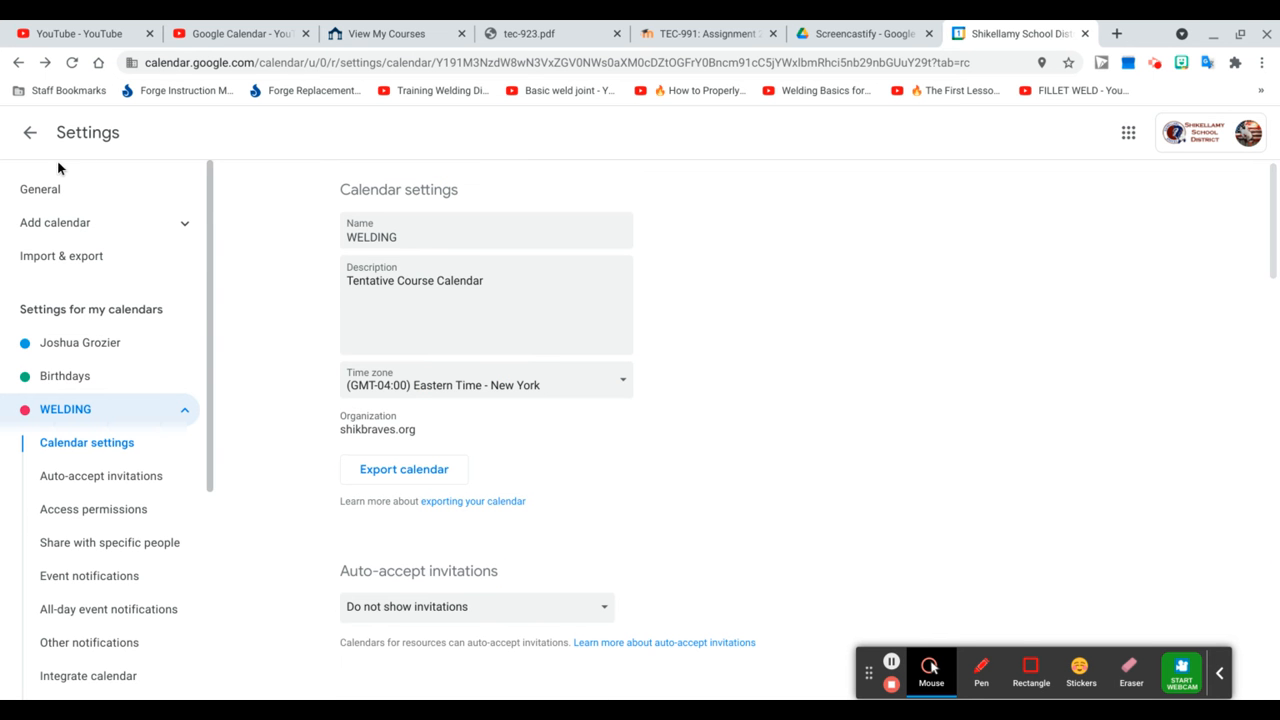
{"action": "left_click", "coordinate": [30, 136]}
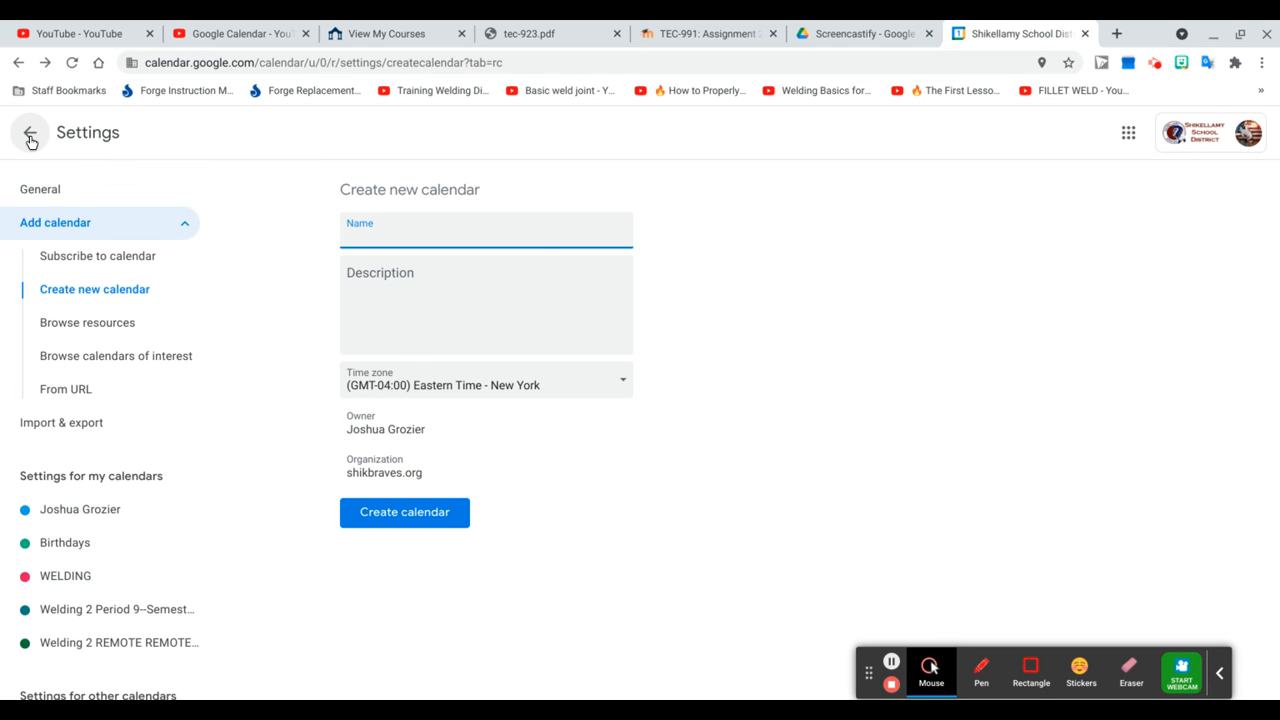
{"action": "left_click", "coordinate": [40, 139]}
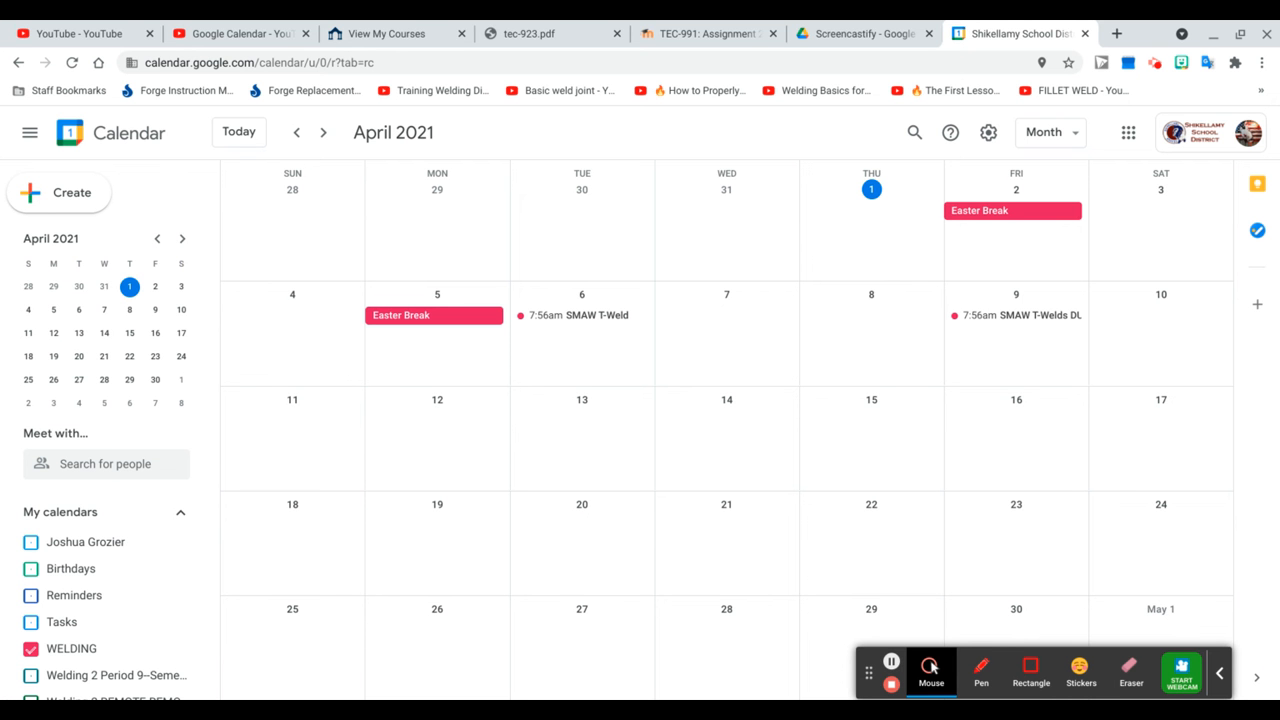
{"action": "scroll", "coordinate": [1057, 447], "scroll_direction": "down", "scroll_amount": 2}
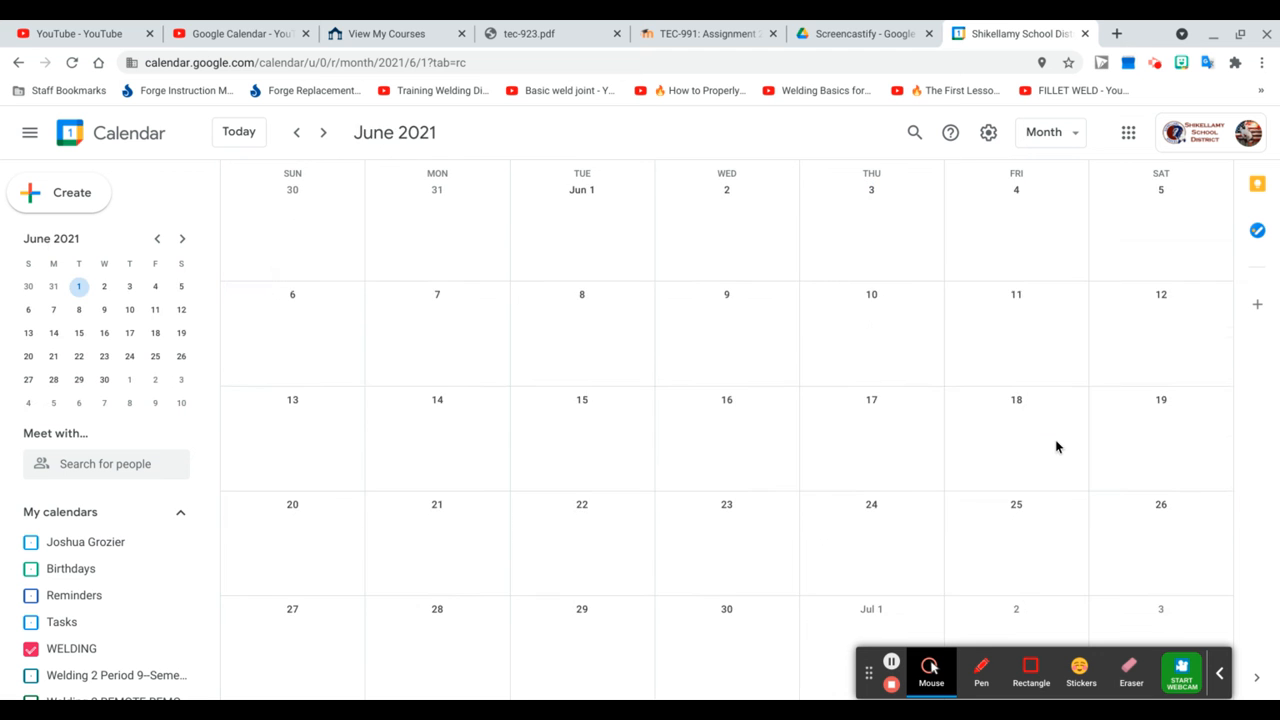
{"action": "scroll", "coordinate": [1057, 447], "scroll_direction": "up", "scroll_amount": 2}
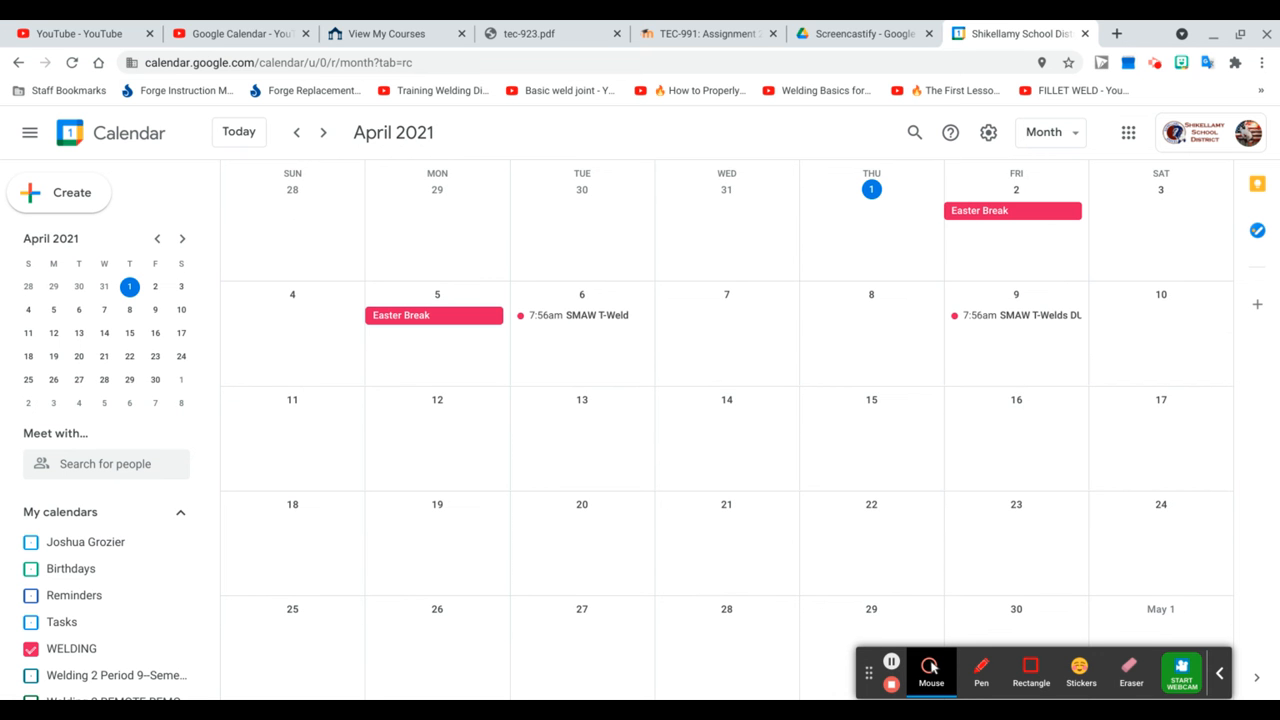